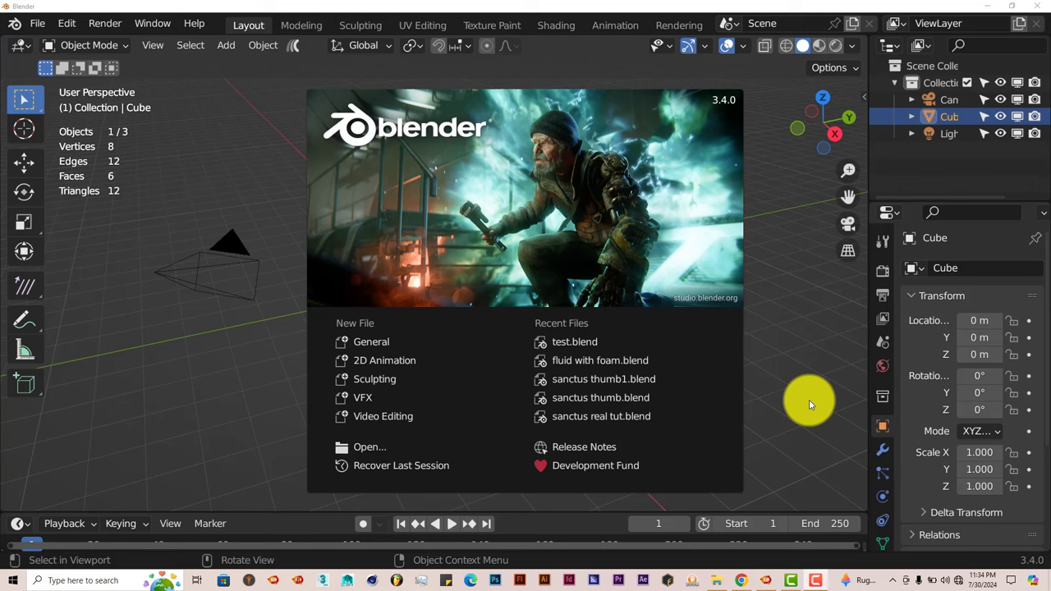
# - Open the add-on preferences and view the file browser for installing an add-on, then cancel it
pyautogui.click(67, 23)
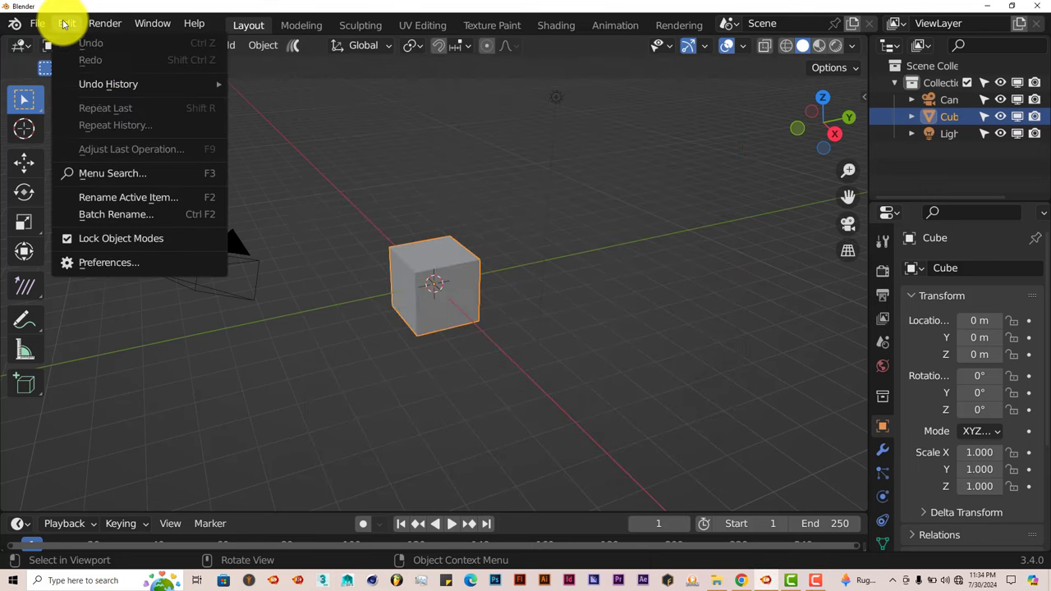
pyautogui.click(122, 262)
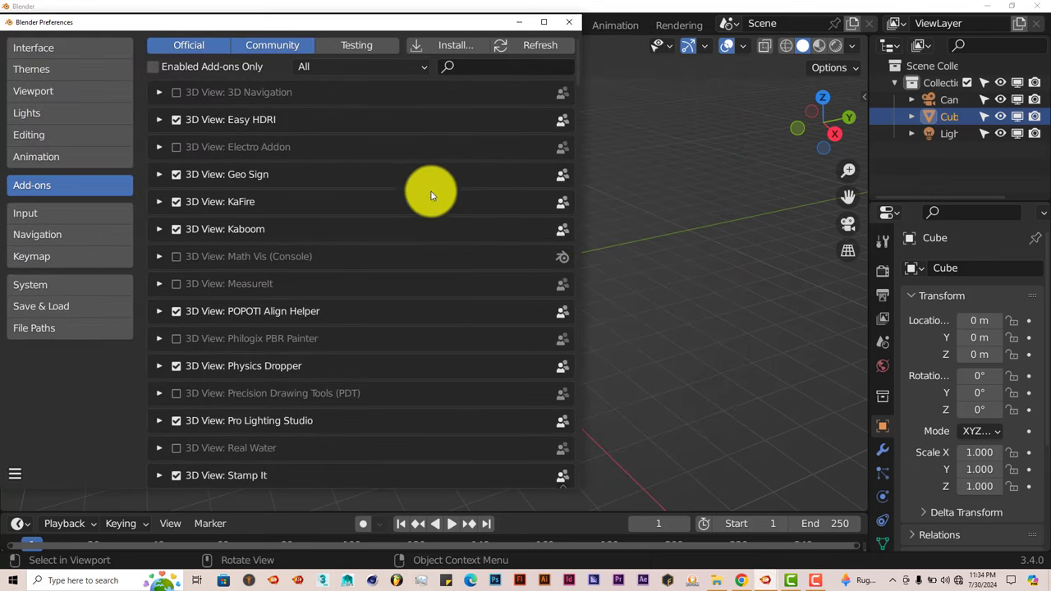
pyautogui.click(448, 46)
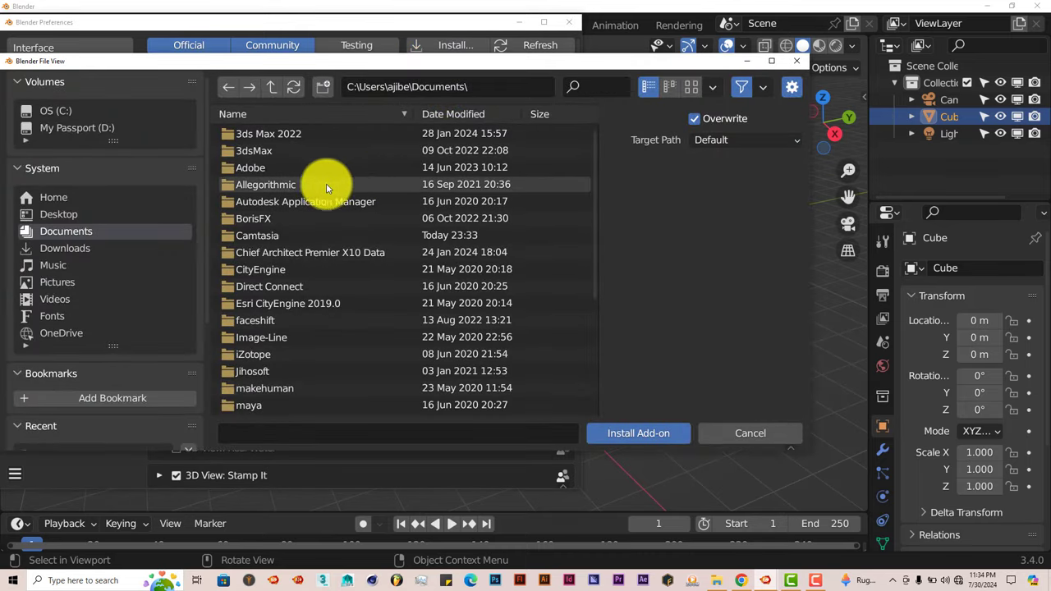
pyautogui.click(797, 60)
# - Search the installed add-ons for "poly" and close the preferences
pyautogui.click(495, 68)
pyautogui.write('p')
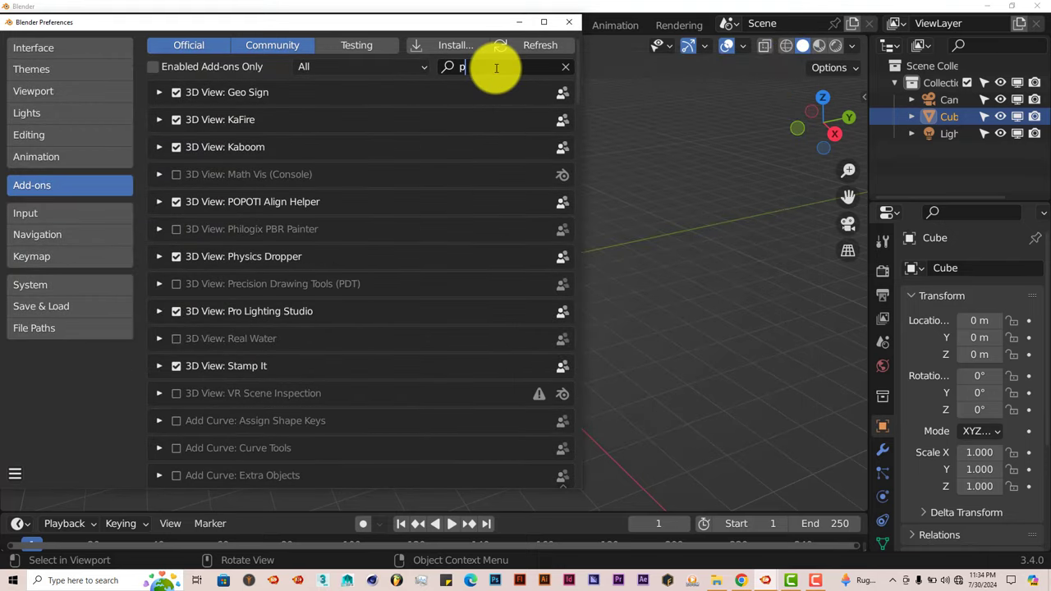
pyautogui.write('oly')
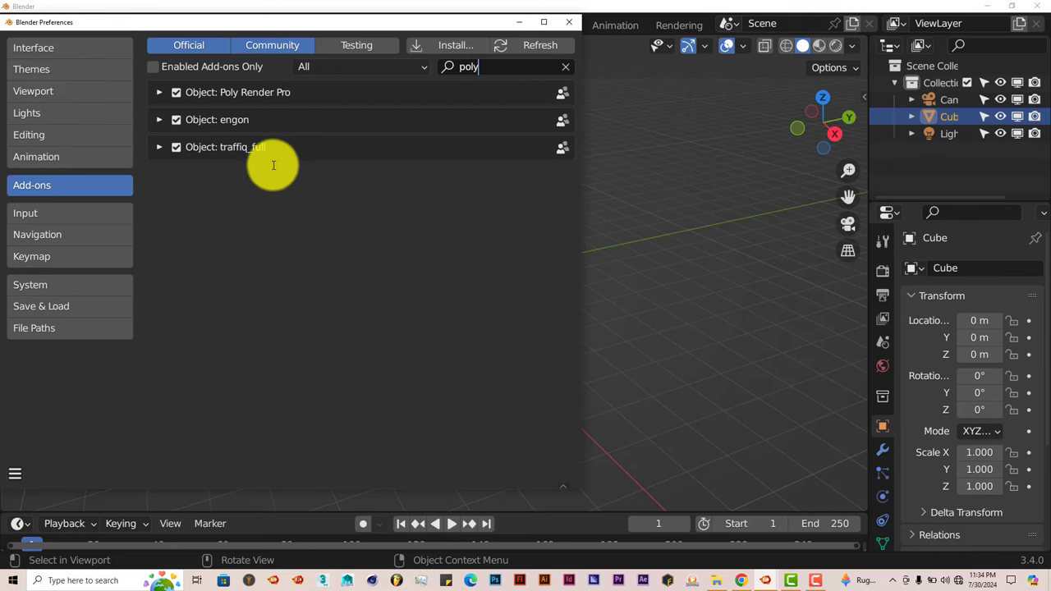
pyautogui.click(570, 22)
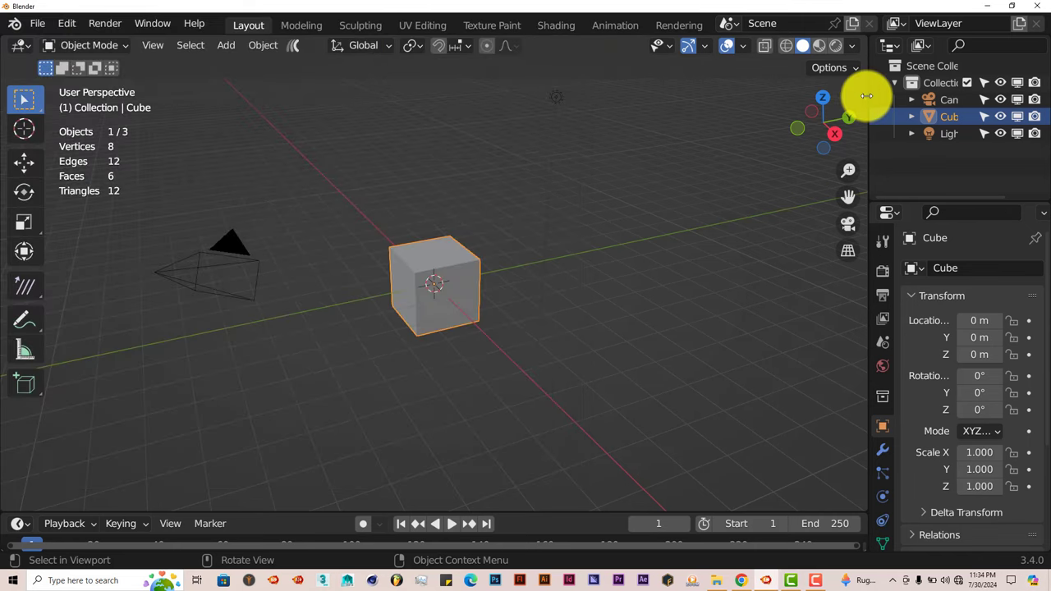
# - Show the viewport sidebar with the Poly Render Pro add-on's controls
pyautogui.click(862, 97)
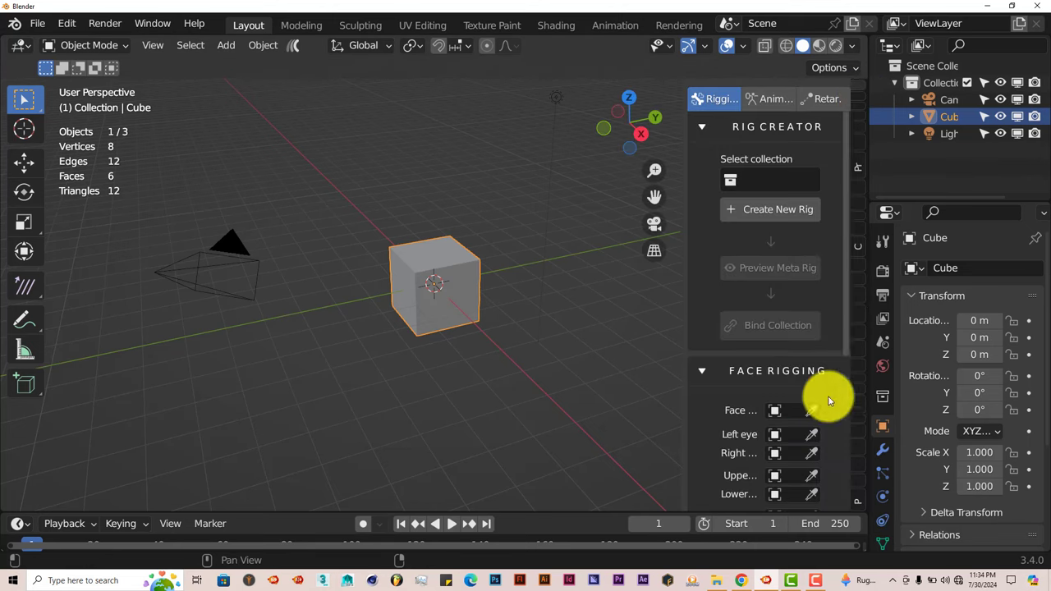
pyautogui.click(856, 500)
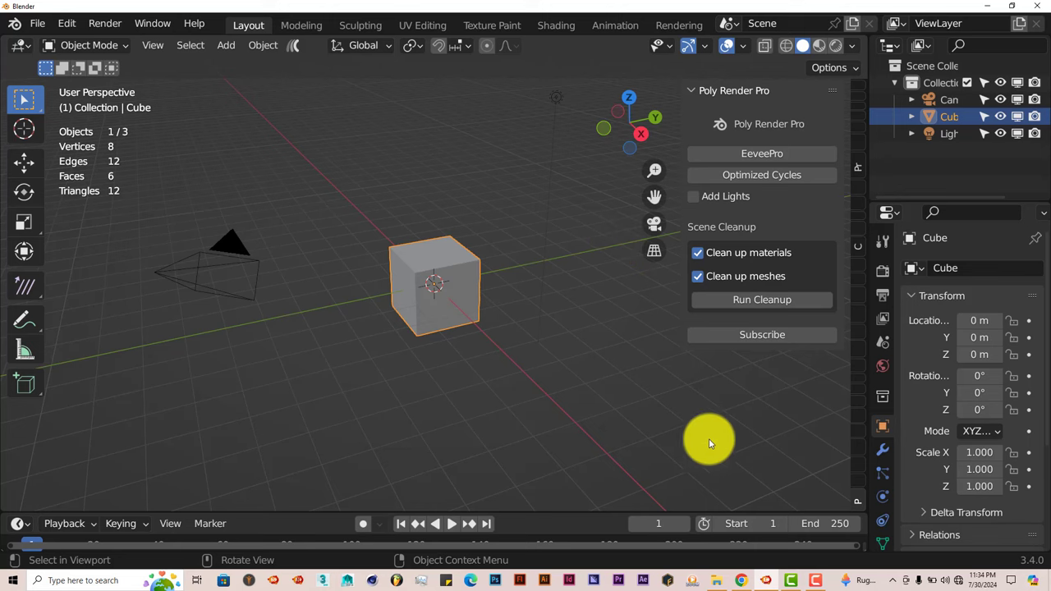
pyautogui.moveTo(449, 355); pyautogui.dragTo(475, 327, button='middle')
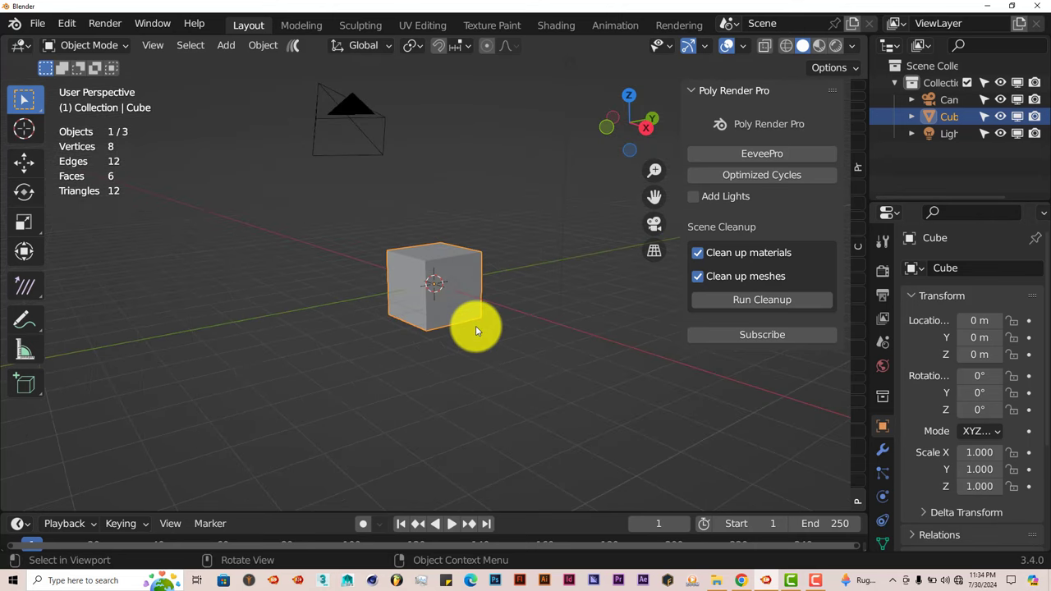
# - In the front view, move the cube straight up along Z to about 1.045 m so it rests on the ground line
pyautogui.press('KP_1')
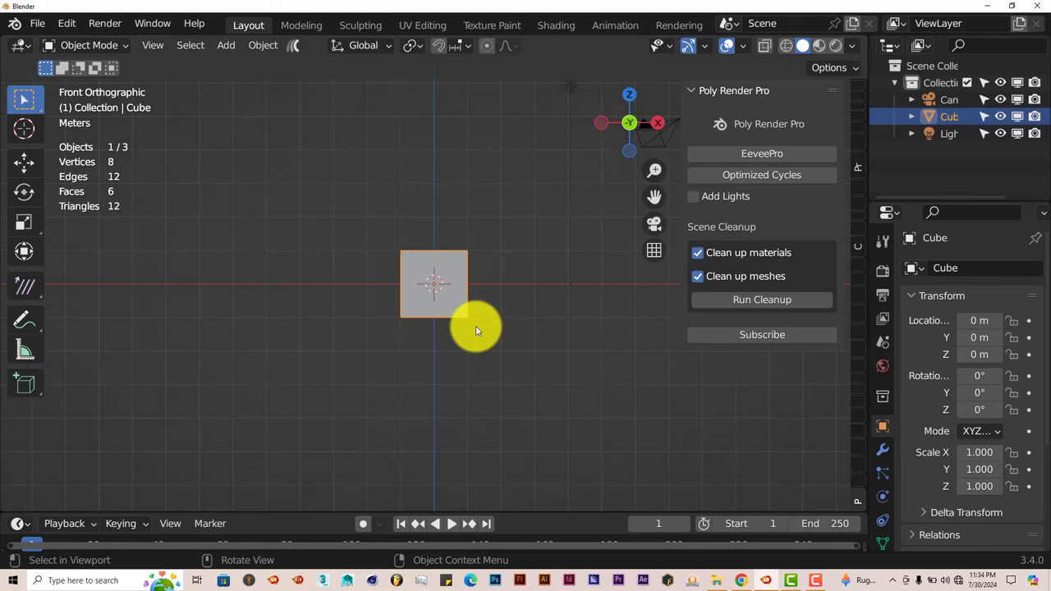
pyautogui.click(20, 161)
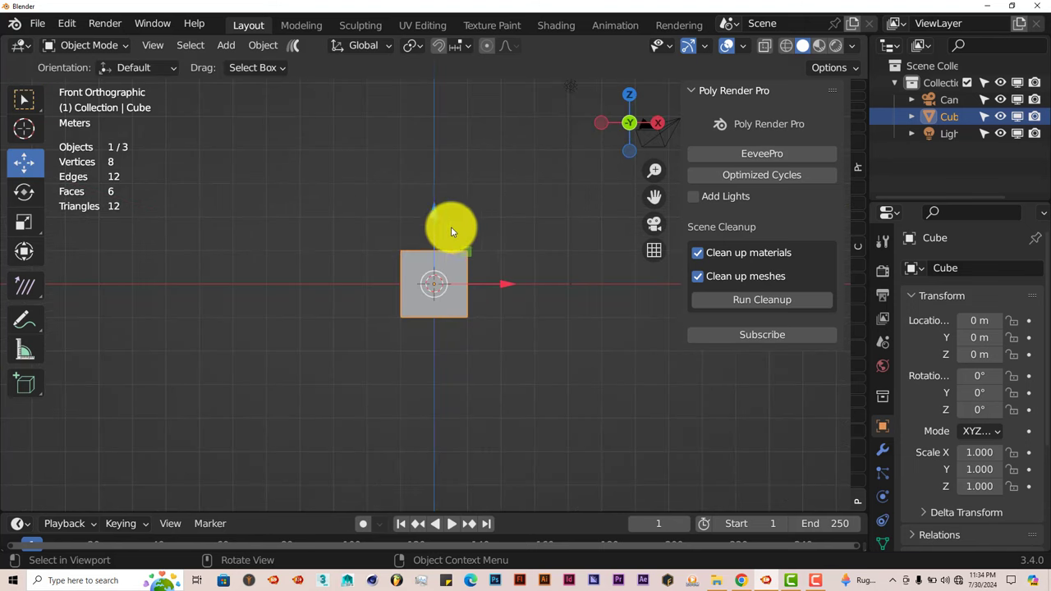
pyautogui.moveTo(429, 215); pyautogui.dragTo(438, 175)
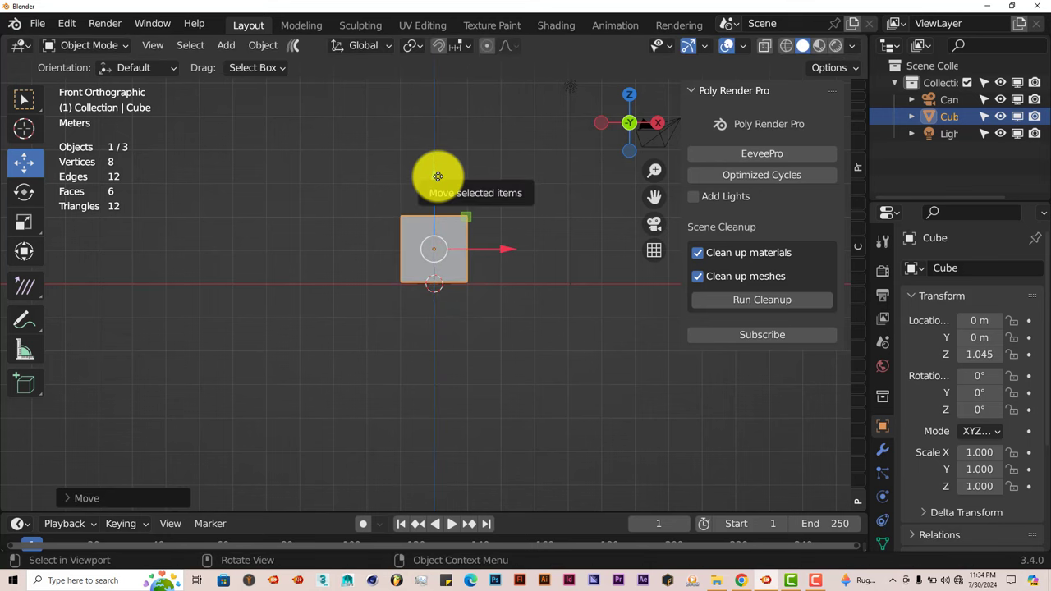
# - Add a mesh plane beneath the cube and scale it up uniformly to about 7.97 as a floor
pyautogui.hotkey('shift', 'a')
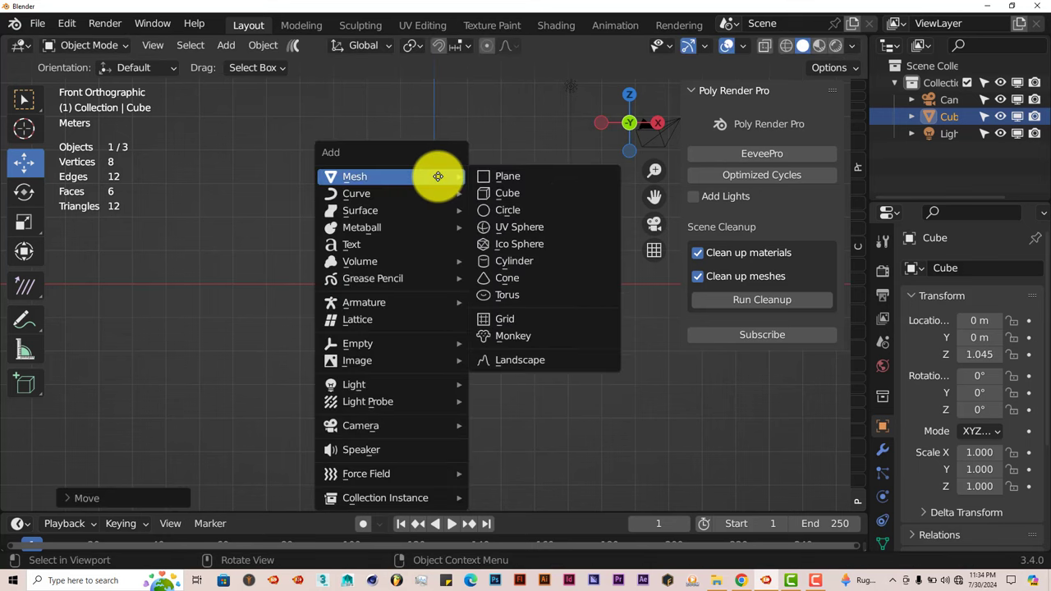
pyautogui.click(505, 176)
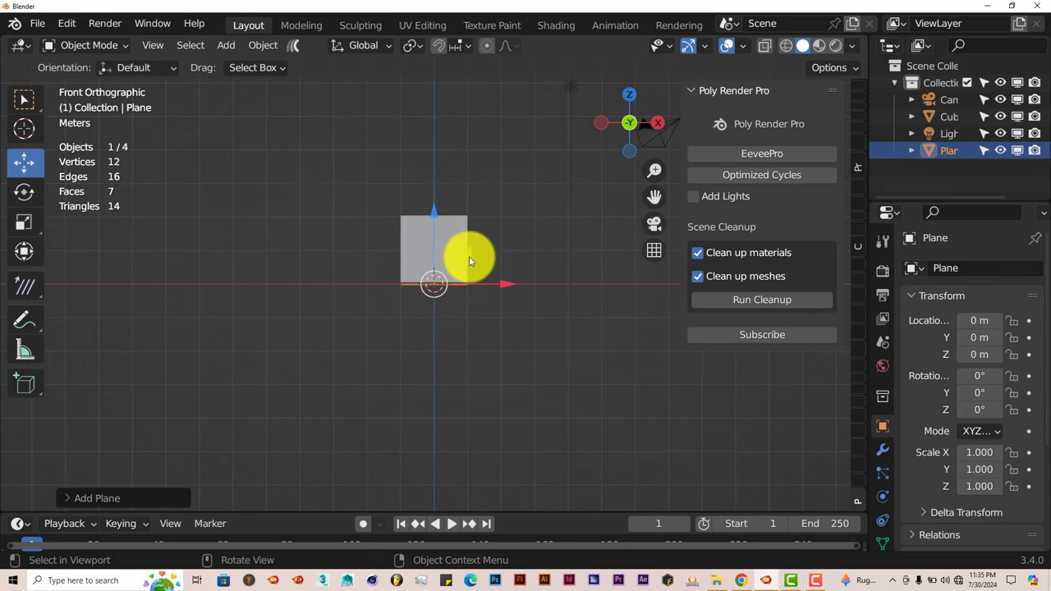
pyautogui.press('s')
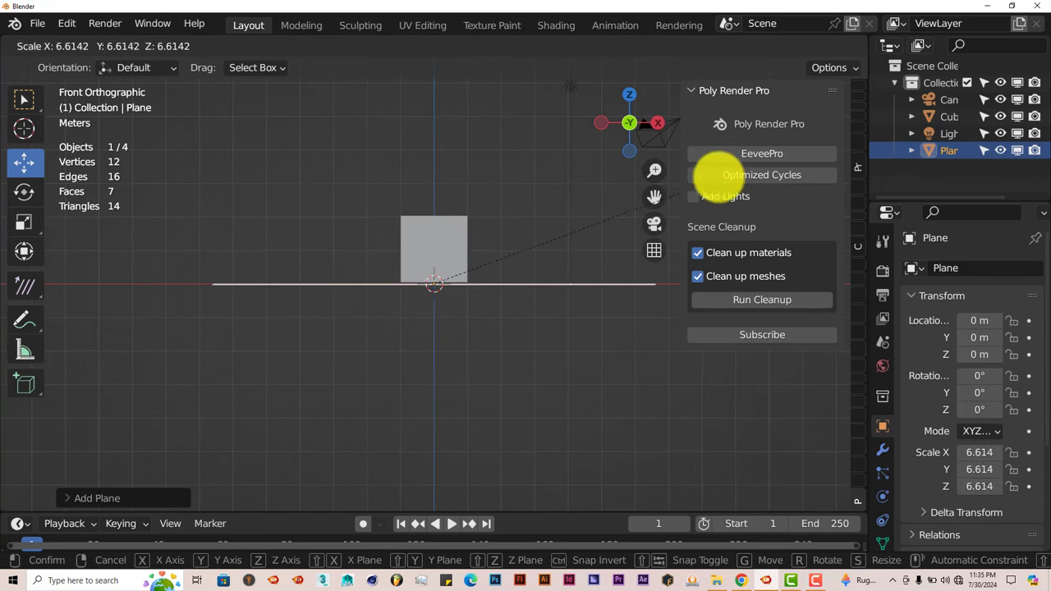
pyautogui.click(764, 161)
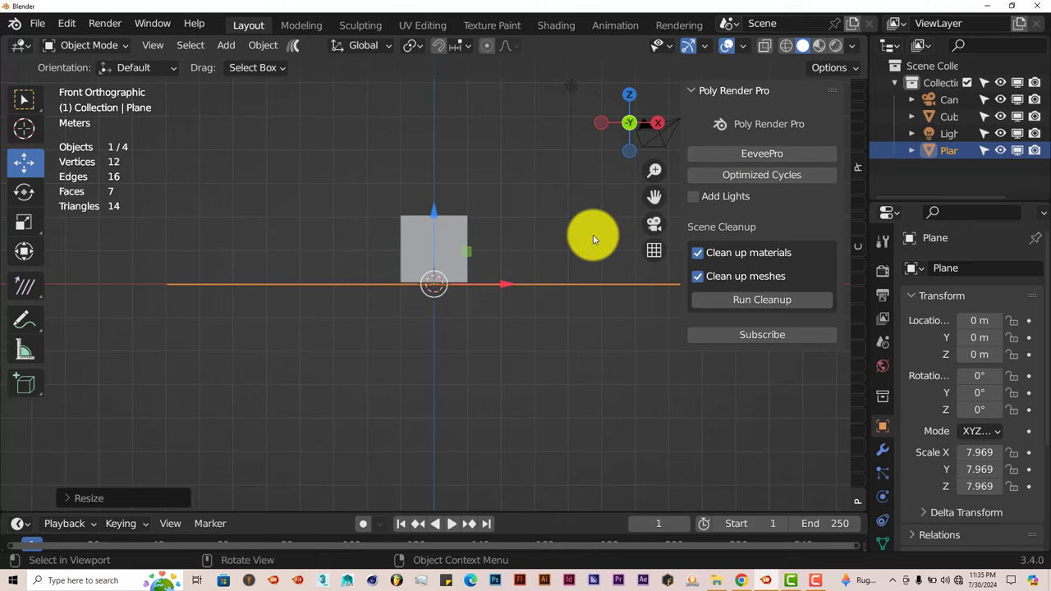
# - Set the render engine to Cycles and its device to GPU Compute
pyautogui.moveTo(594, 237); pyautogui.dragTo(676, 284, button='middle')
pyautogui.moveTo(605, 295); pyautogui.dragTo(575, 279, button='middle')
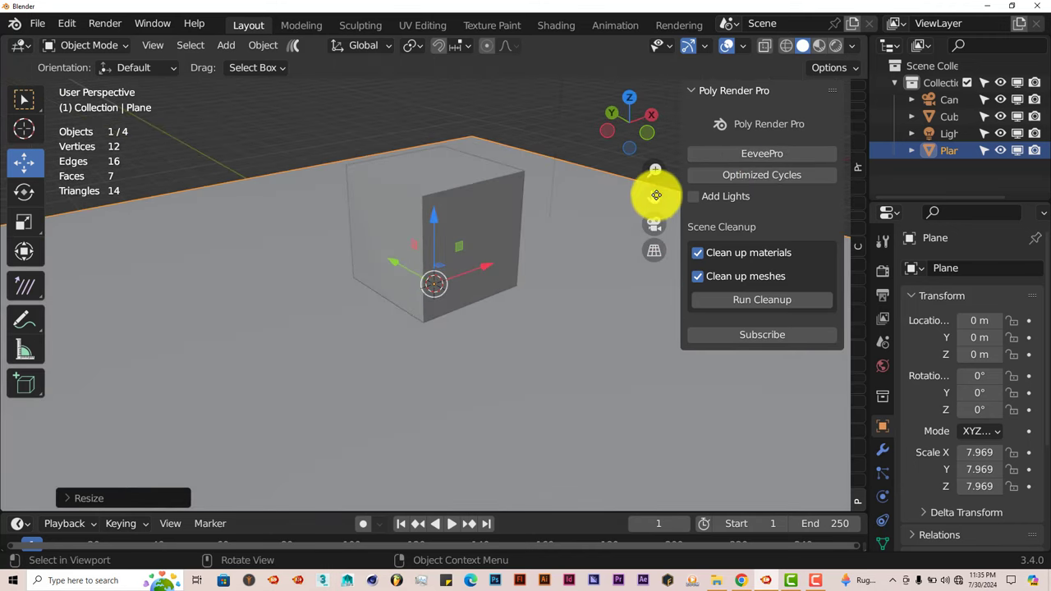
pyautogui.moveTo(655, 192); pyautogui.dragTo(551, 286, button='middle')
pyautogui.click(883, 275)
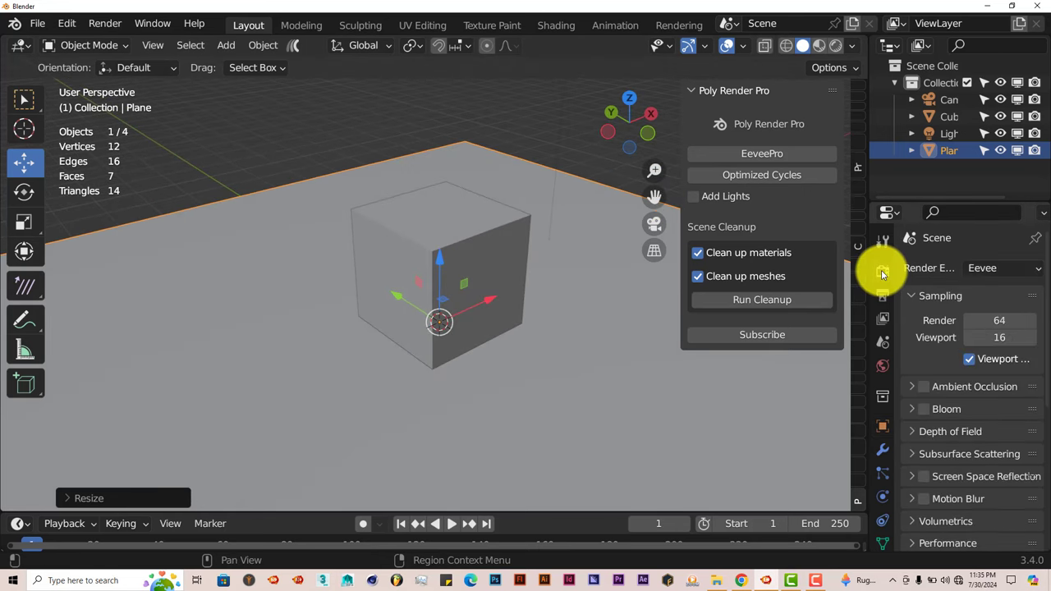
pyautogui.click(993, 271)
pyautogui.click(978, 326)
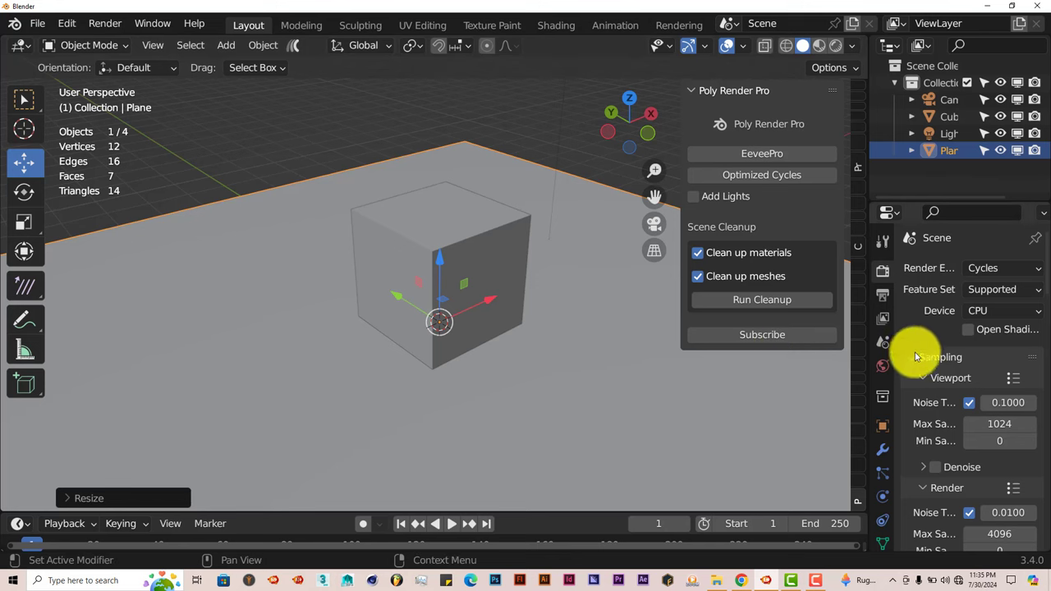
pyautogui.click(1008, 311)
pyautogui.click(995, 346)
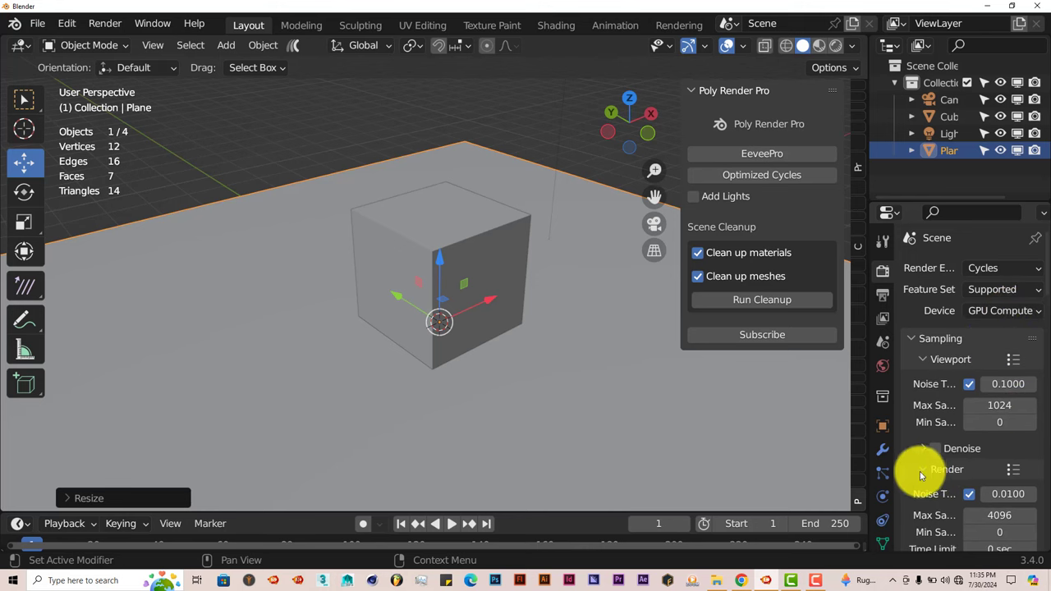
# - Set the maximum render samples to 128
pyautogui.click(1000, 514)
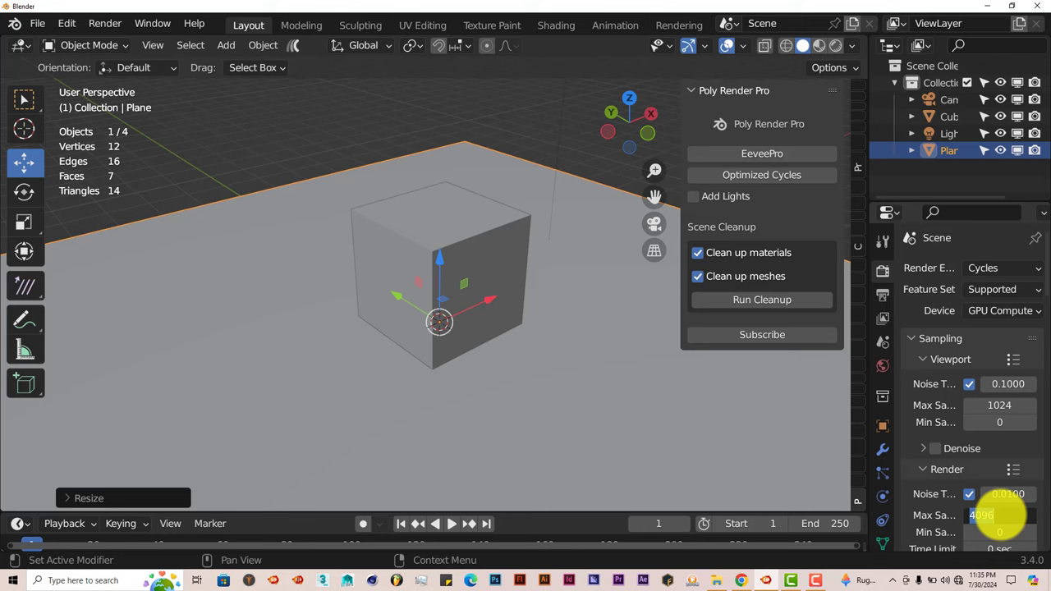
pyautogui.write('128')
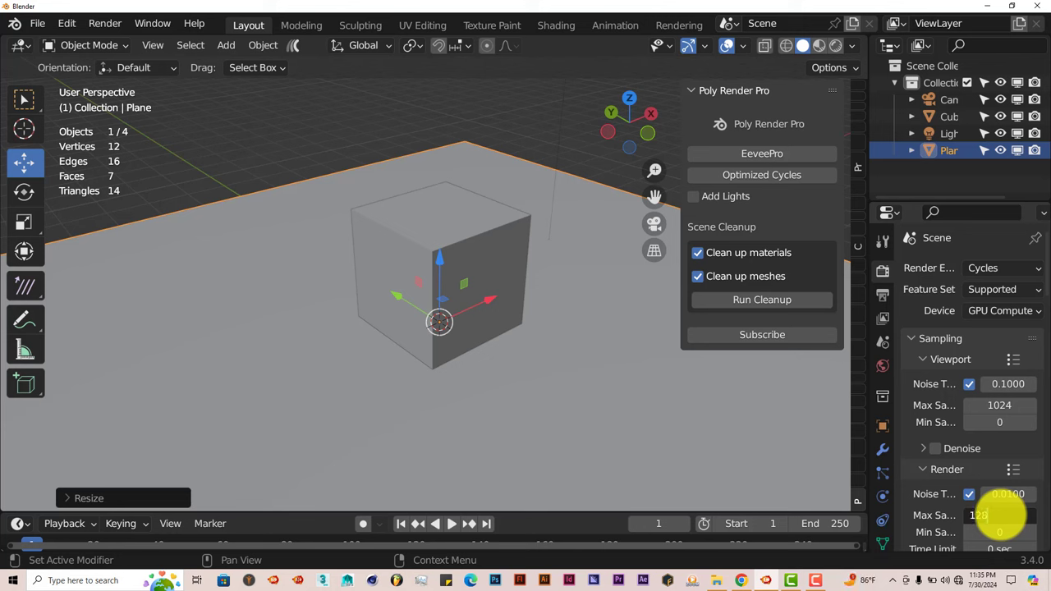
pyautogui.press('Return')
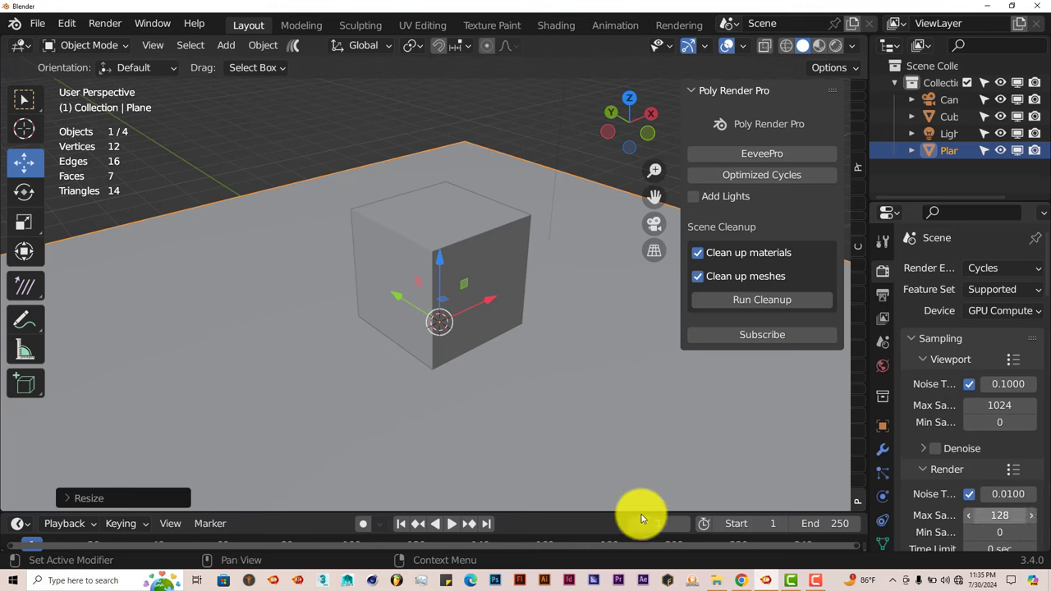
# - Frame the cube closely in perspective and align the active camera to this view
pyautogui.scroll(1, 464, 415)
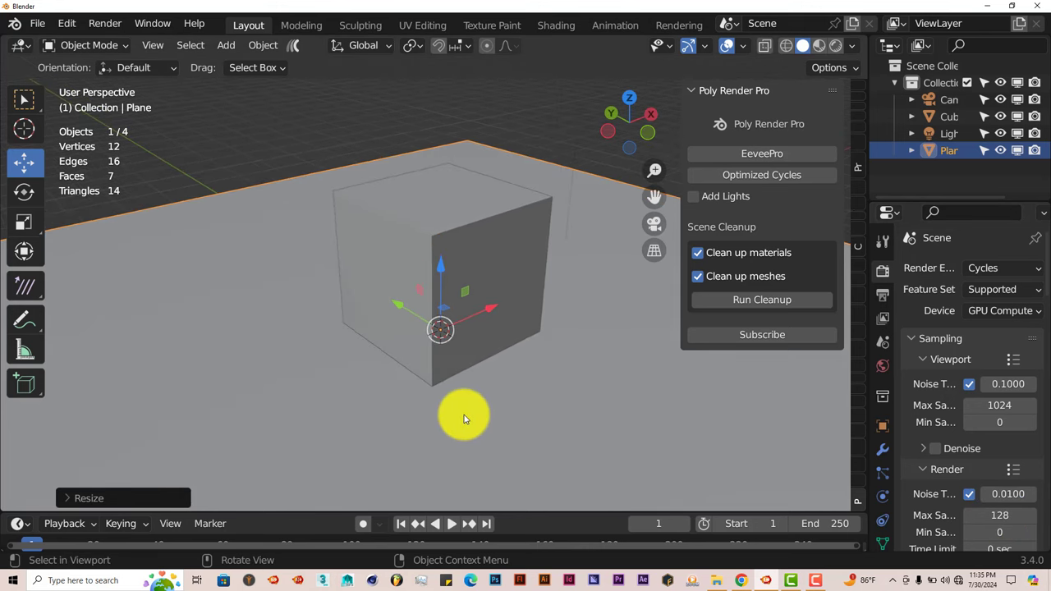
pyautogui.click(160, 49)
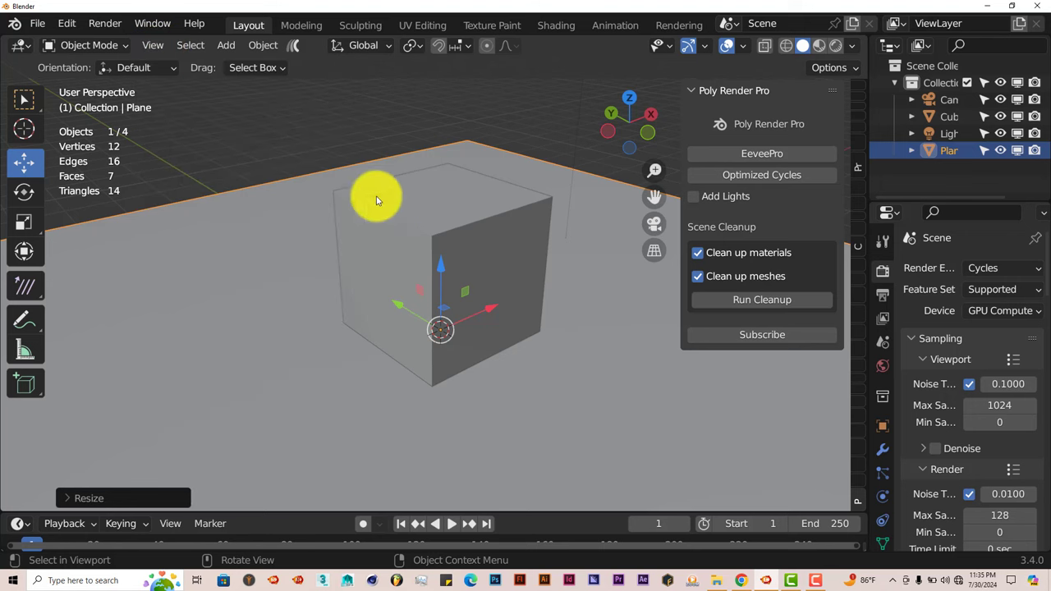
pyautogui.click(153, 44)
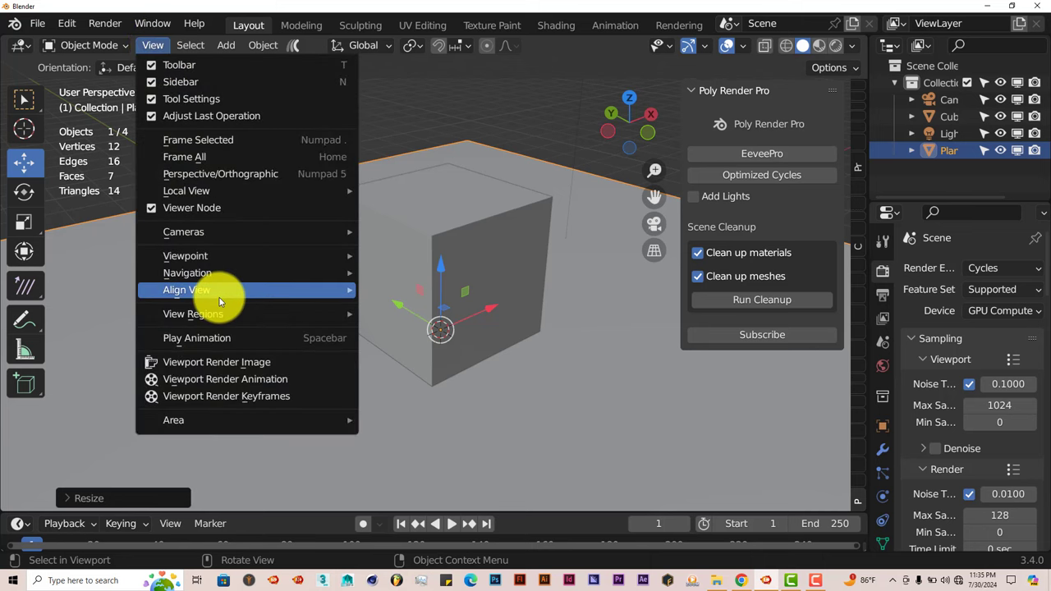
pyautogui.moveTo(221, 292)
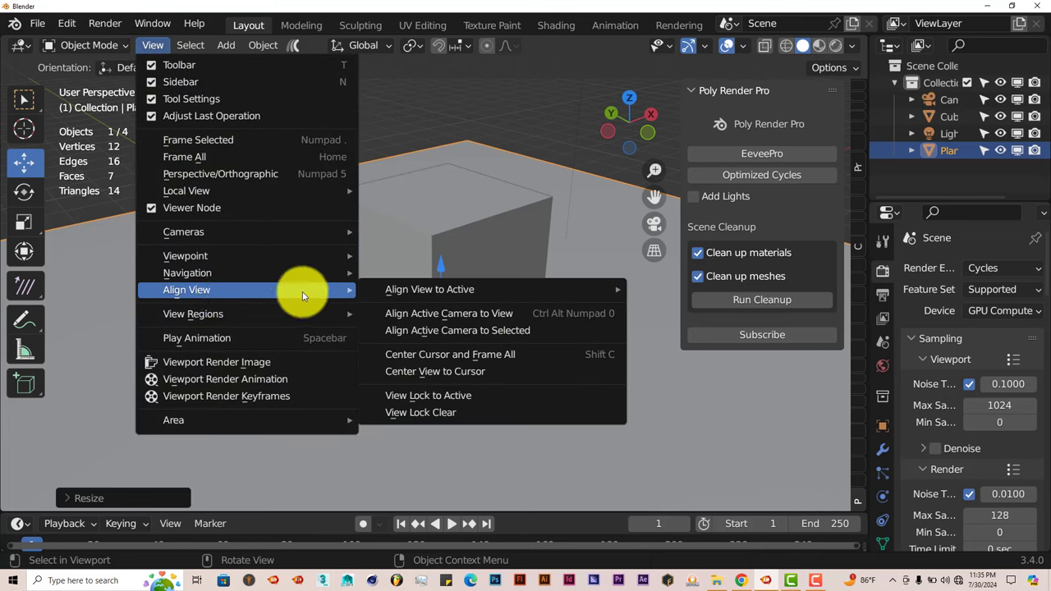
pyautogui.click(413, 318)
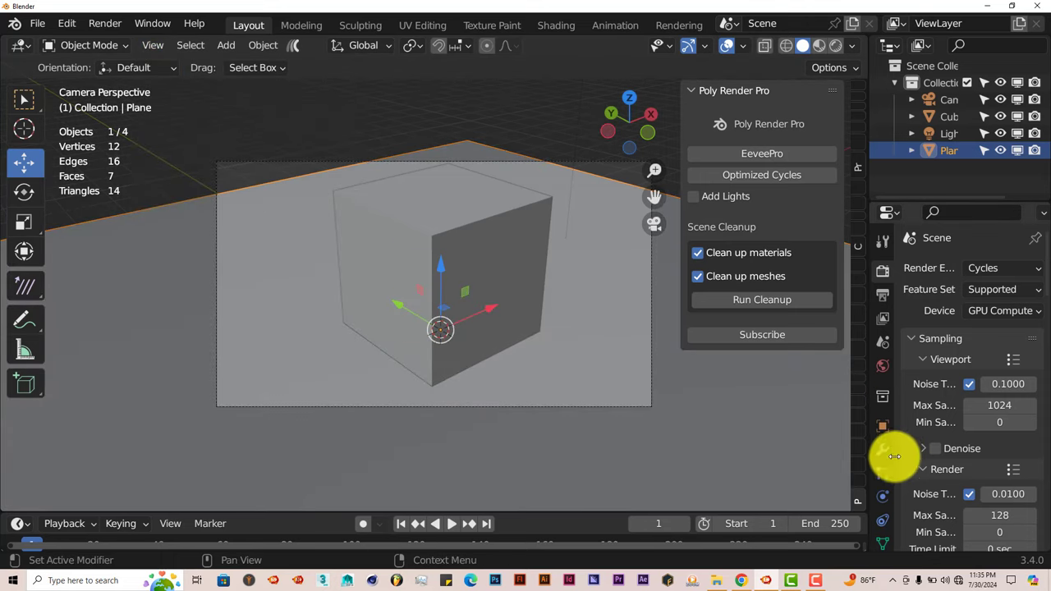
# - Change the world background color to a pale light blue
pyautogui.click(883, 367)
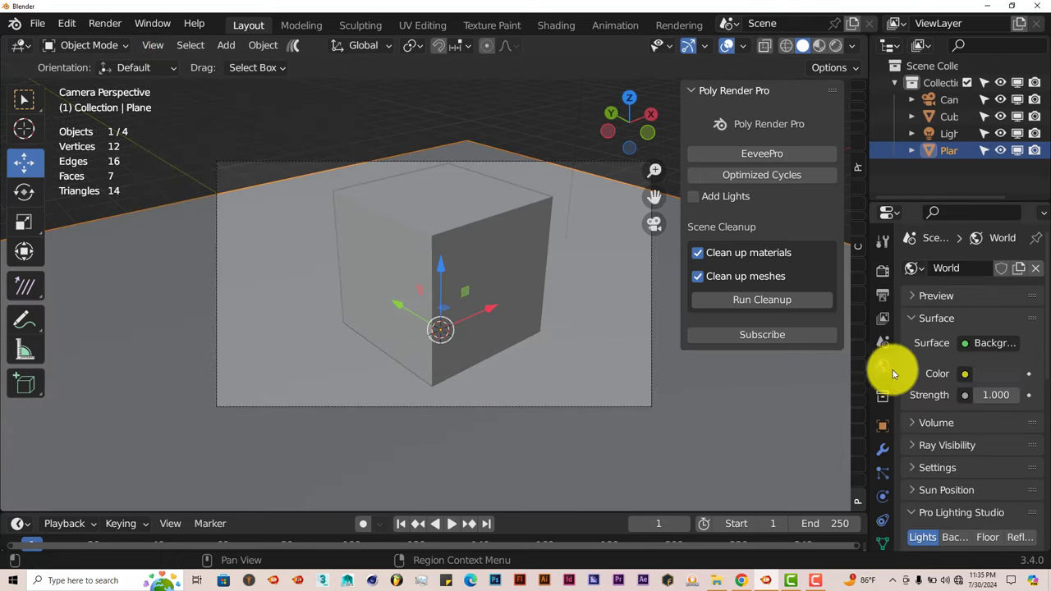
pyautogui.click(985, 374)
pyautogui.click(1010, 141)
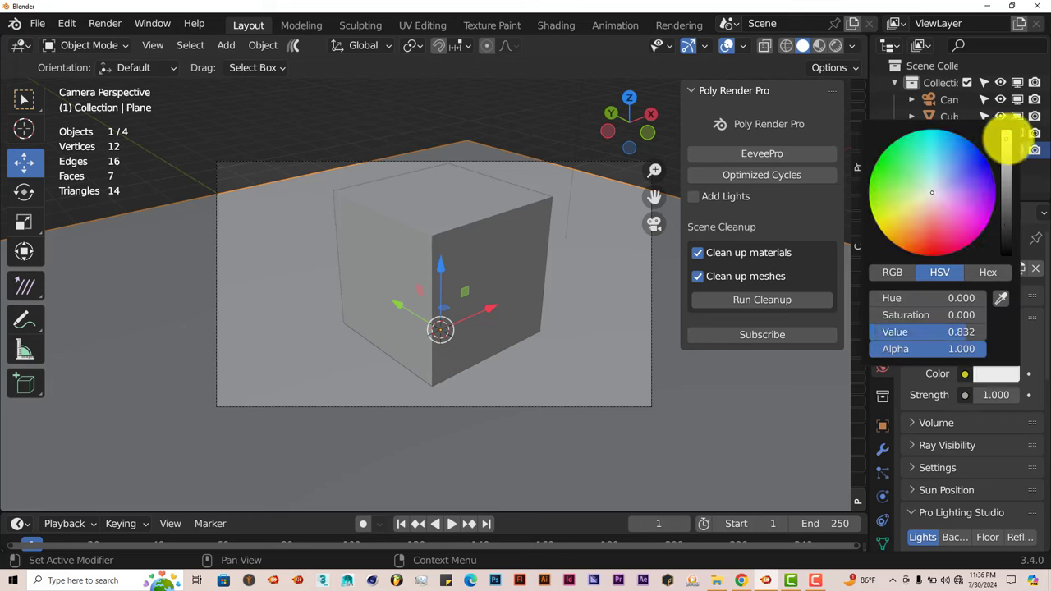
pyautogui.click(936, 188)
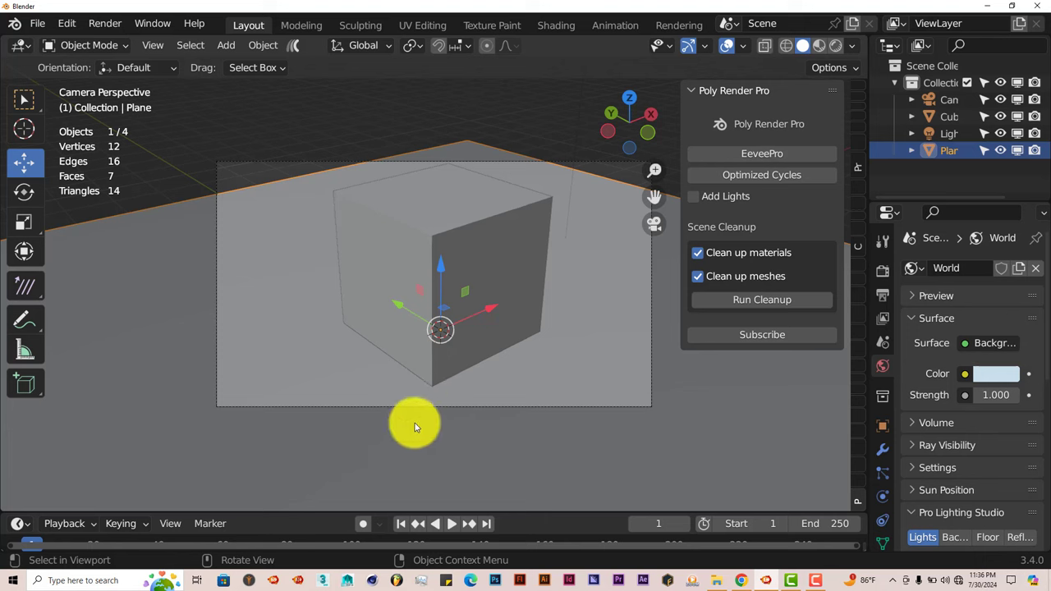
# - Apply the checkered Aging Tiles 04 material from the Sanctus Library's Buildings category to the cube
pyautogui.click(481, 240)
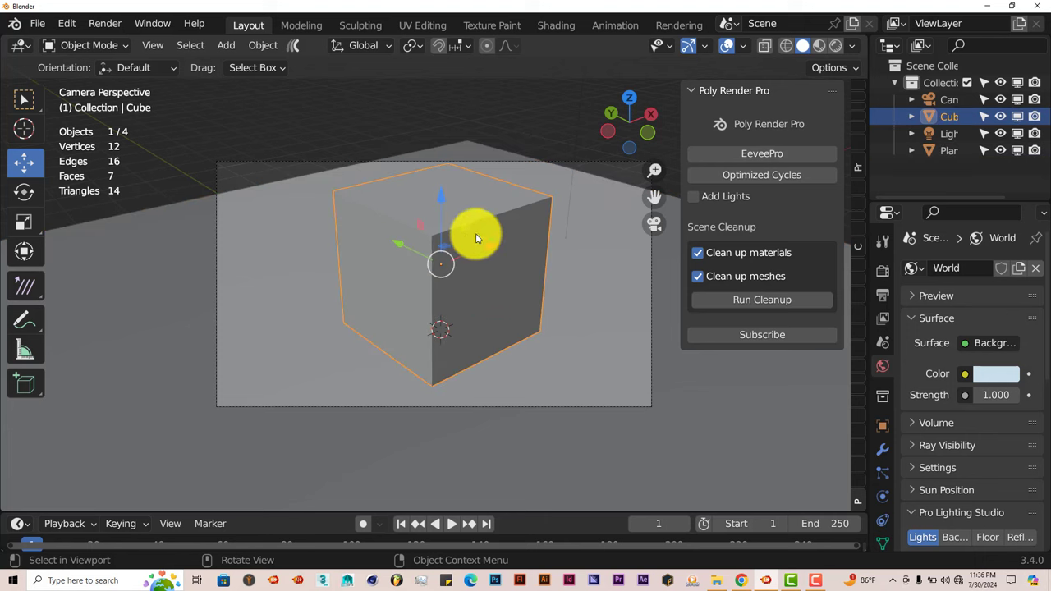
pyautogui.click(861, 264)
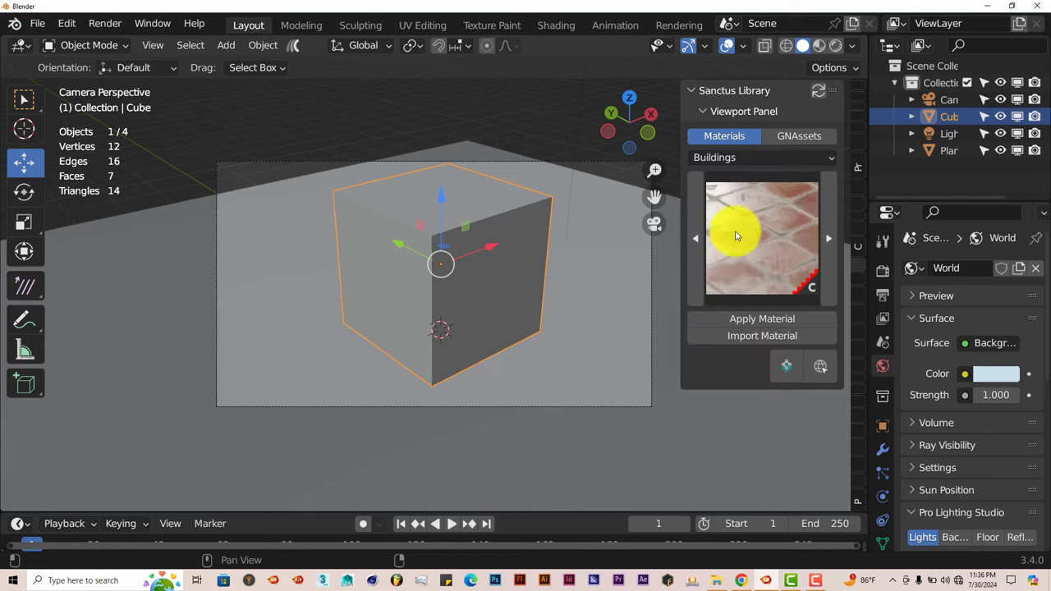
pyautogui.click(778, 262)
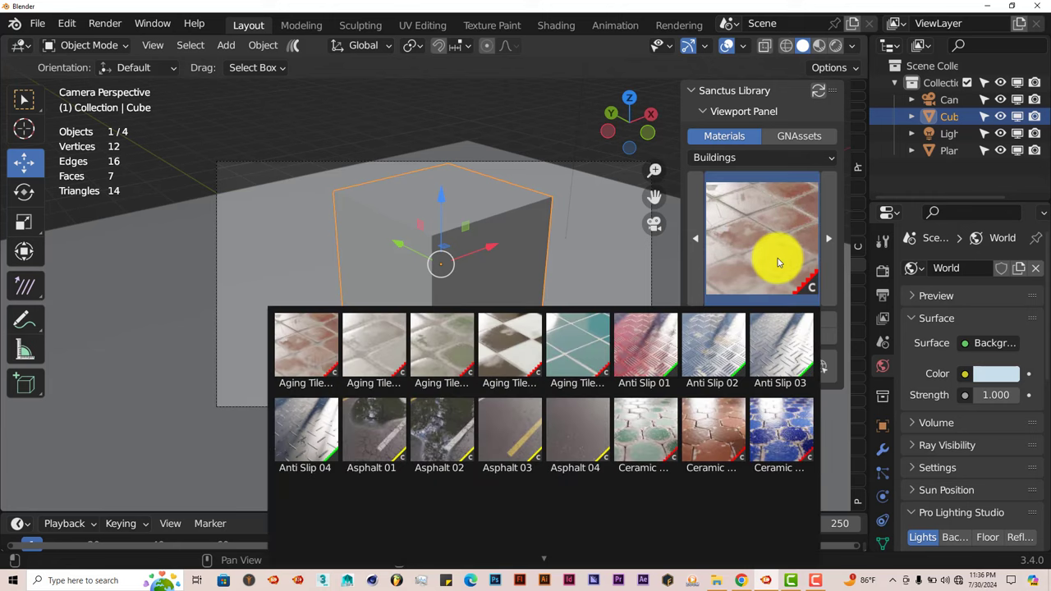
pyautogui.click(501, 340)
pyautogui.click(720, 329)
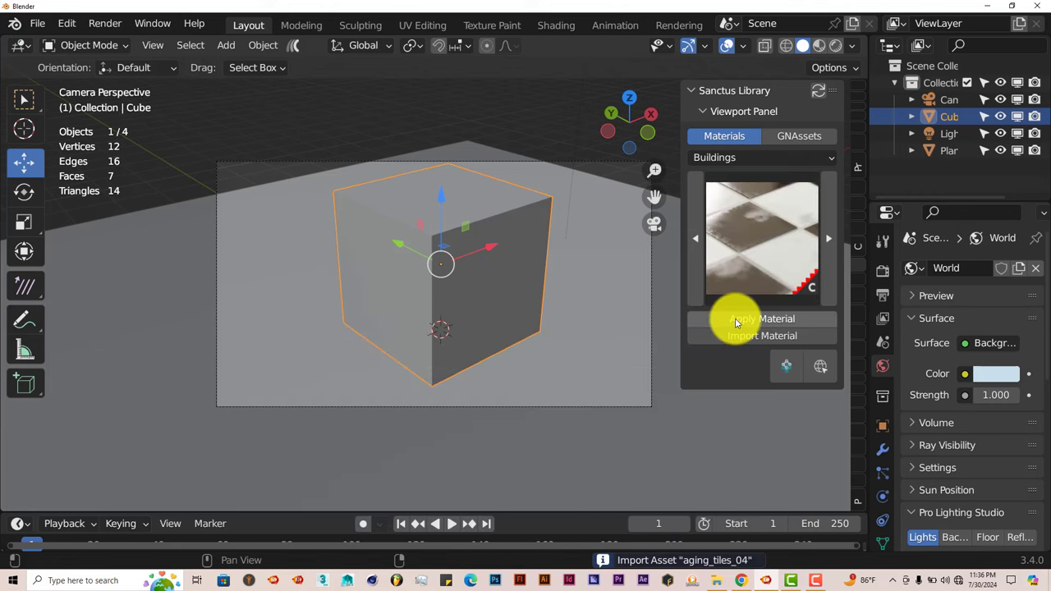
# - Apply the blue ceramic hex tiles material from the Sanctus Library's Buildings category to the floor plane
pyautogui.click(591, 336)
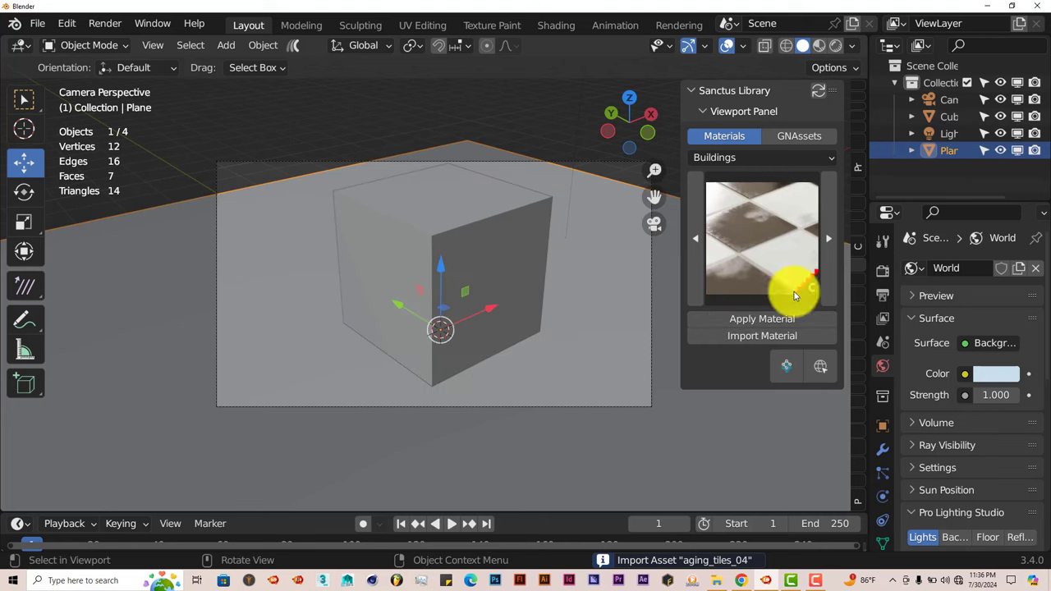
pyautogui.click(780, 232)
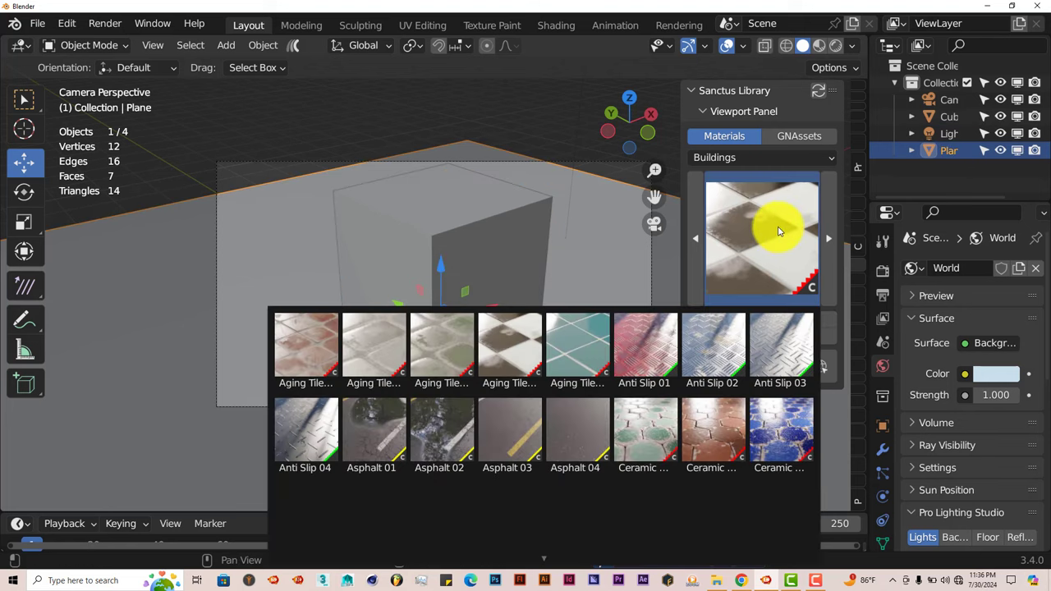
pyautogui.click(786, 439)
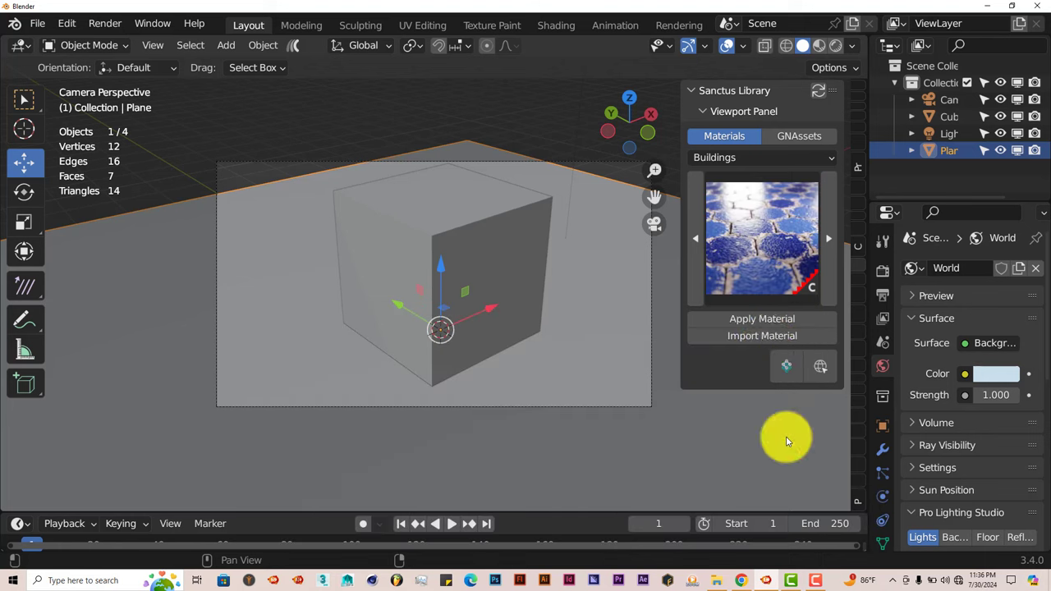
pyautogui.click(761, 319)
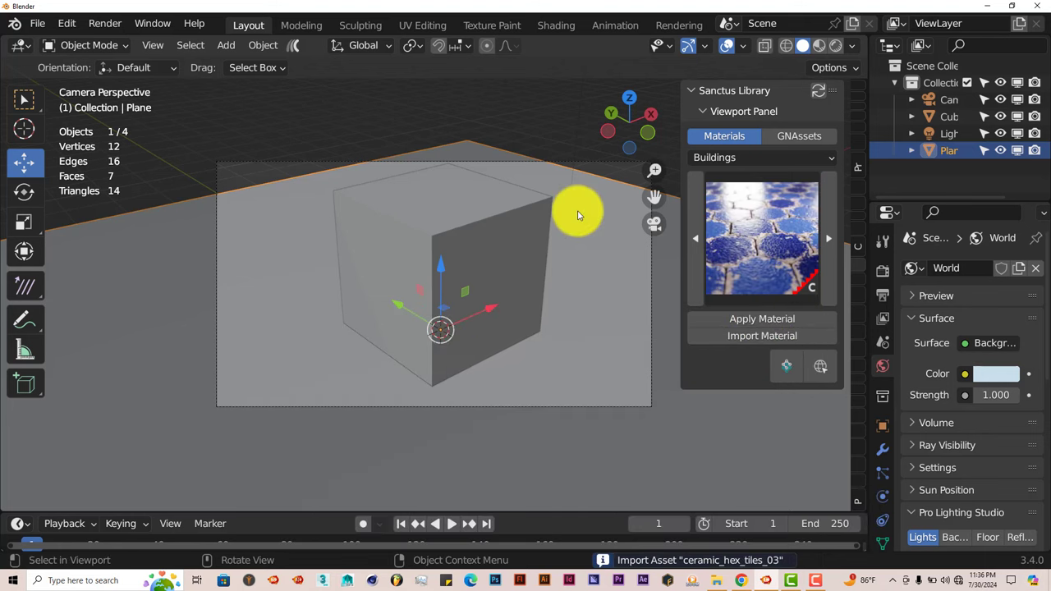
# - Bring up the Poly Render Pro options and render the camera view into Slot 1
pyautogui.click(856, 505)
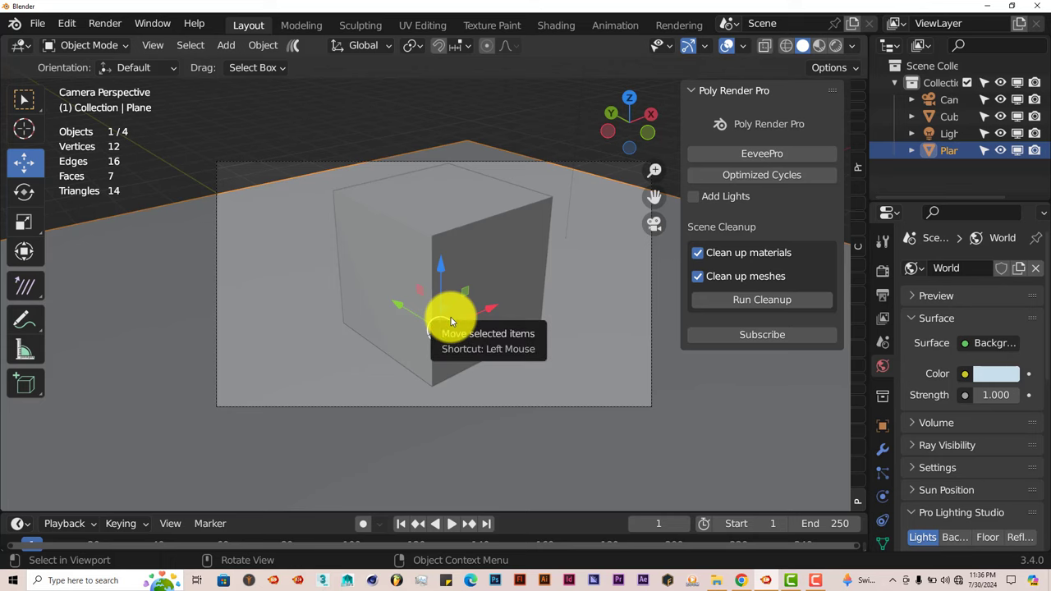
pyautogui.press('F12')
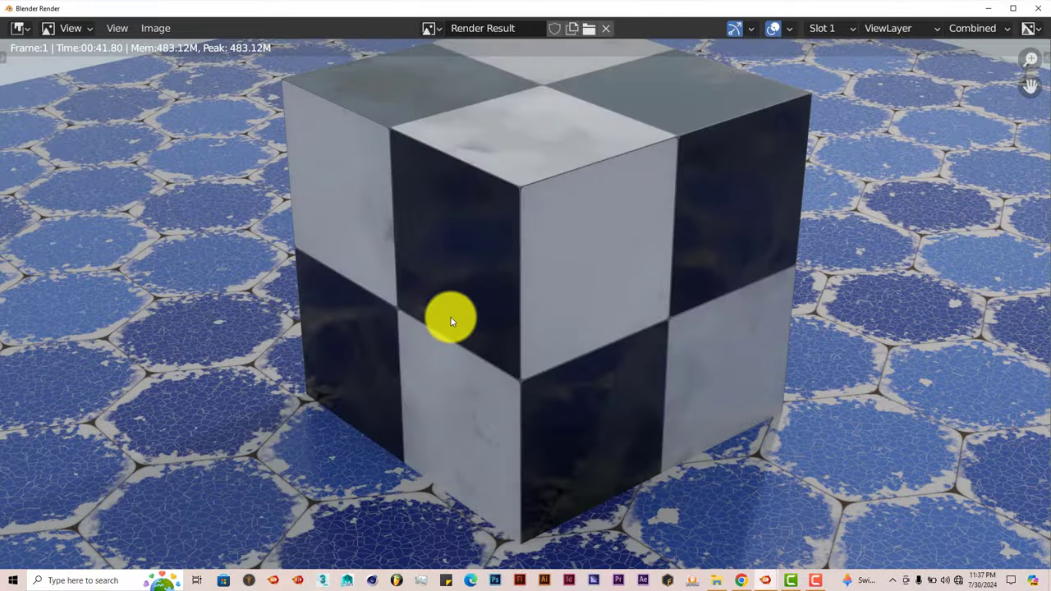
pyautogui.scroll(-1, 455, 319)
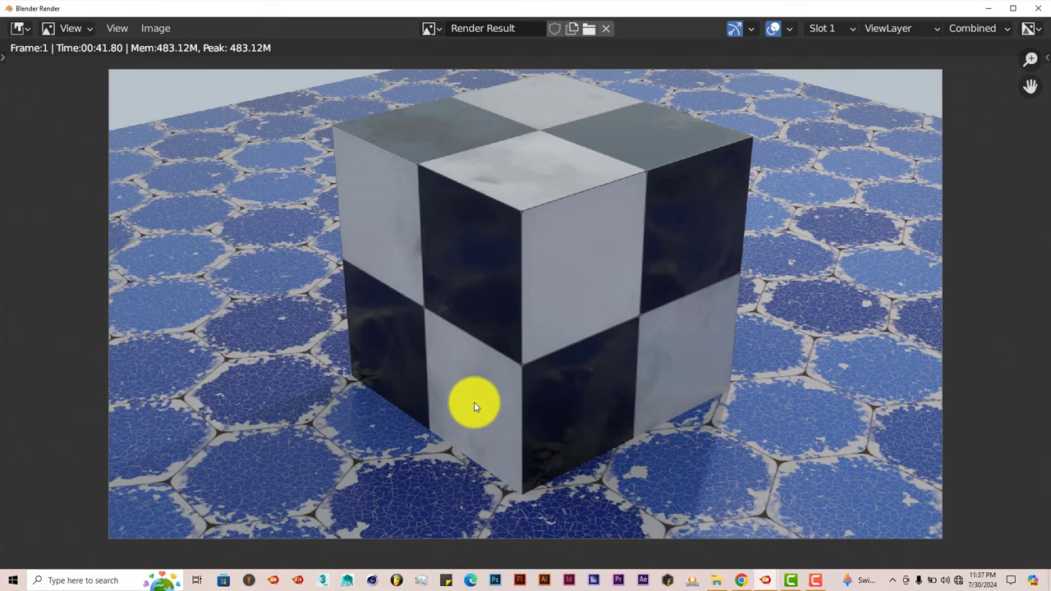
# - Switch the render result to Slot 2 and render the scene again into it
pyautogui.click(848, 31)
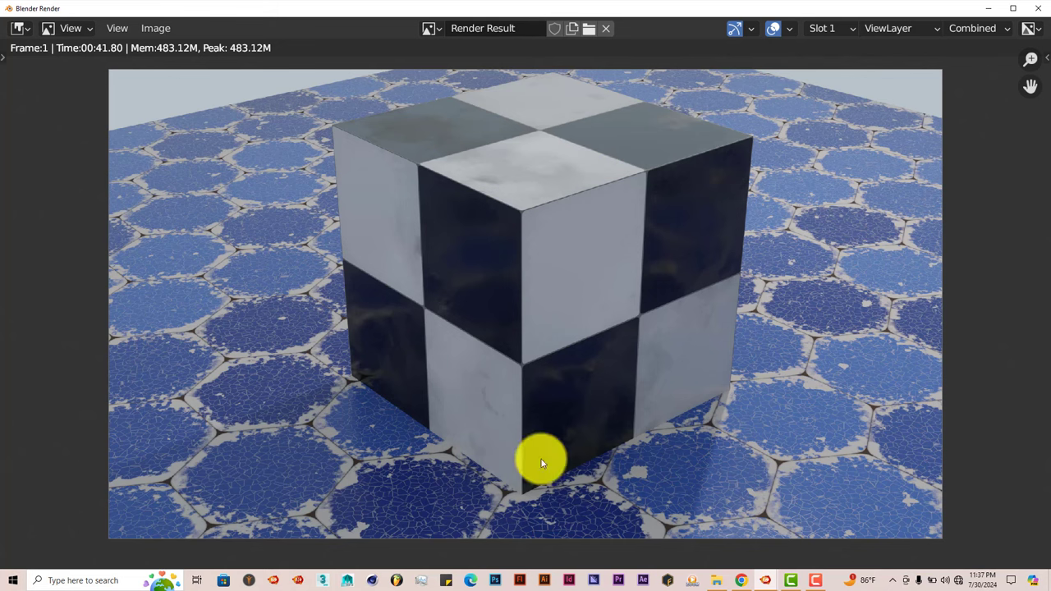
pyautogui.click(845, 33)
pyautogui.click(835, 62)
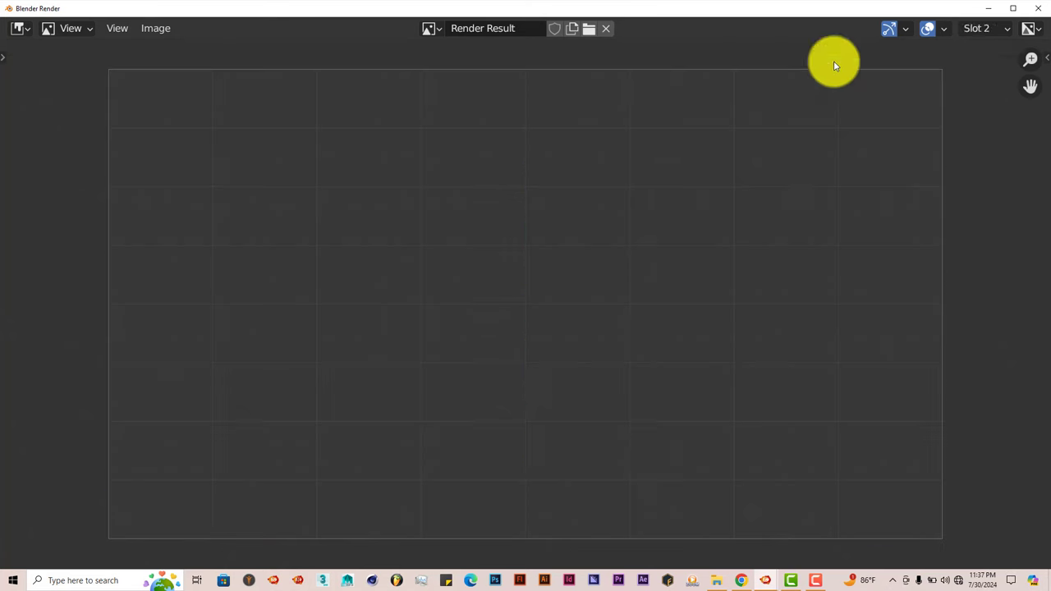
pyautogui.click(1041, 8)
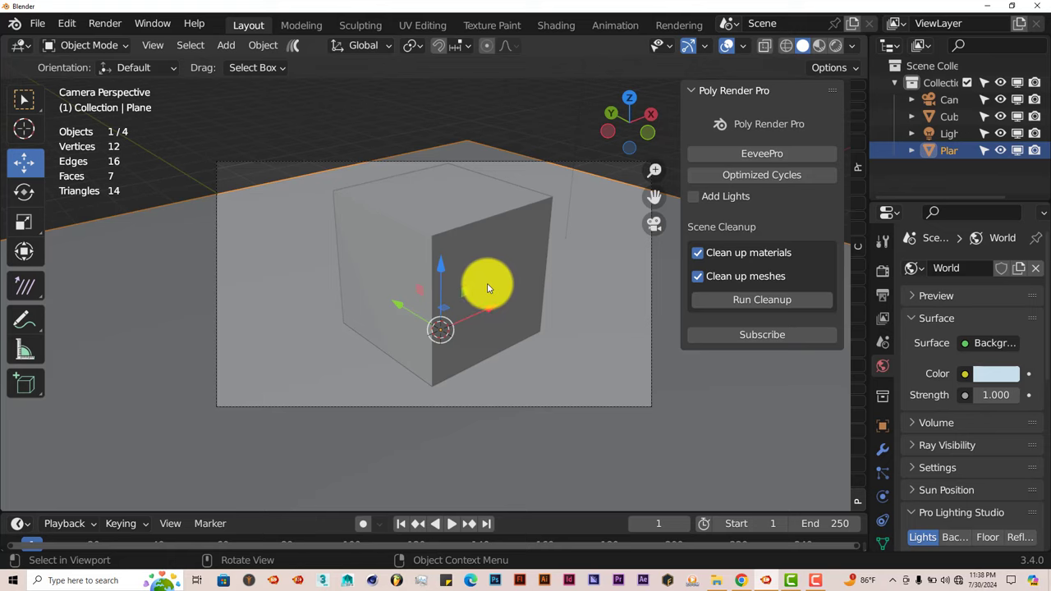
pyautogui.press('F12')
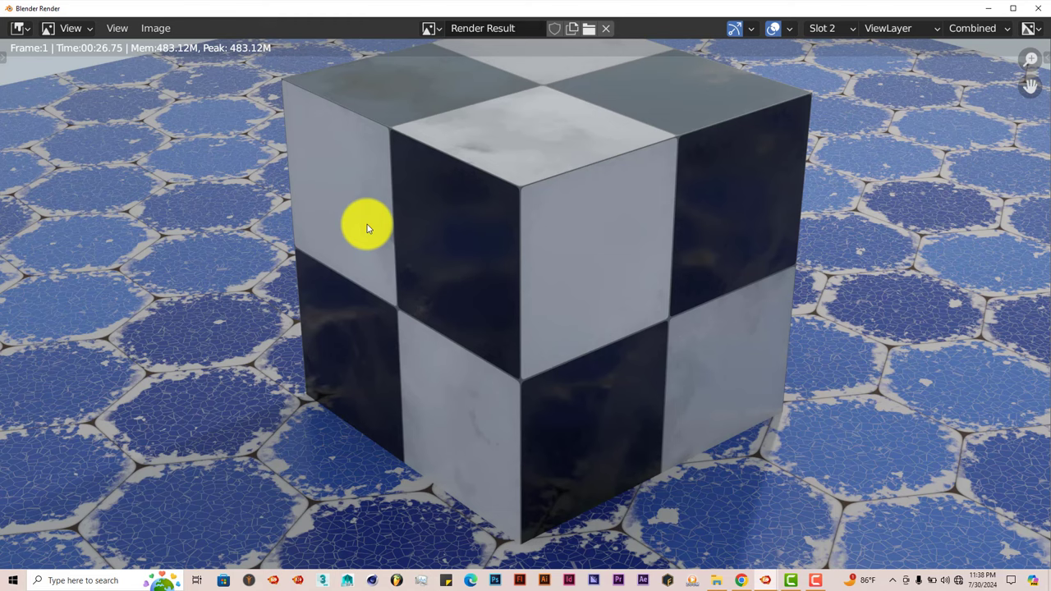
pyautogui.scroll(-1, 598, 262)
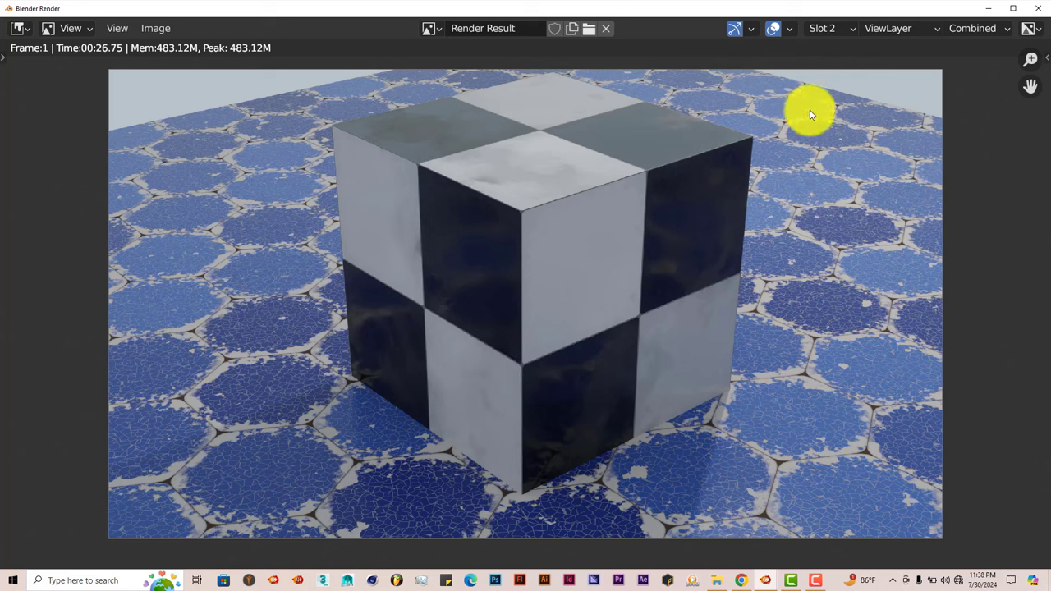
# - Compare the render times and image quality of the Slot 1 and Slot 2 renders, and close the render window
pyautogui.click(852, 33)
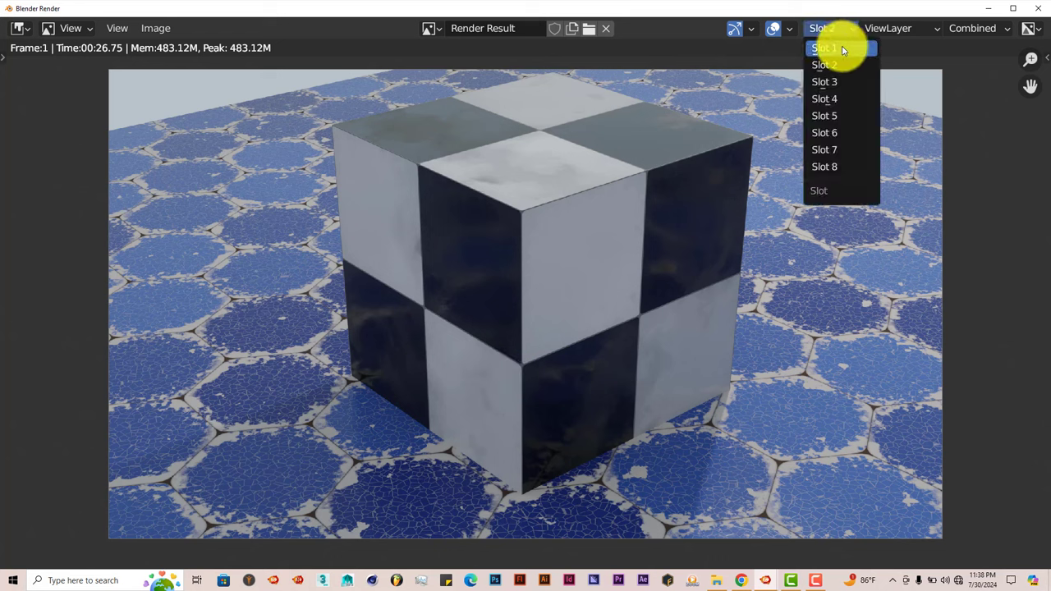
pyautogui.click(842, 49)
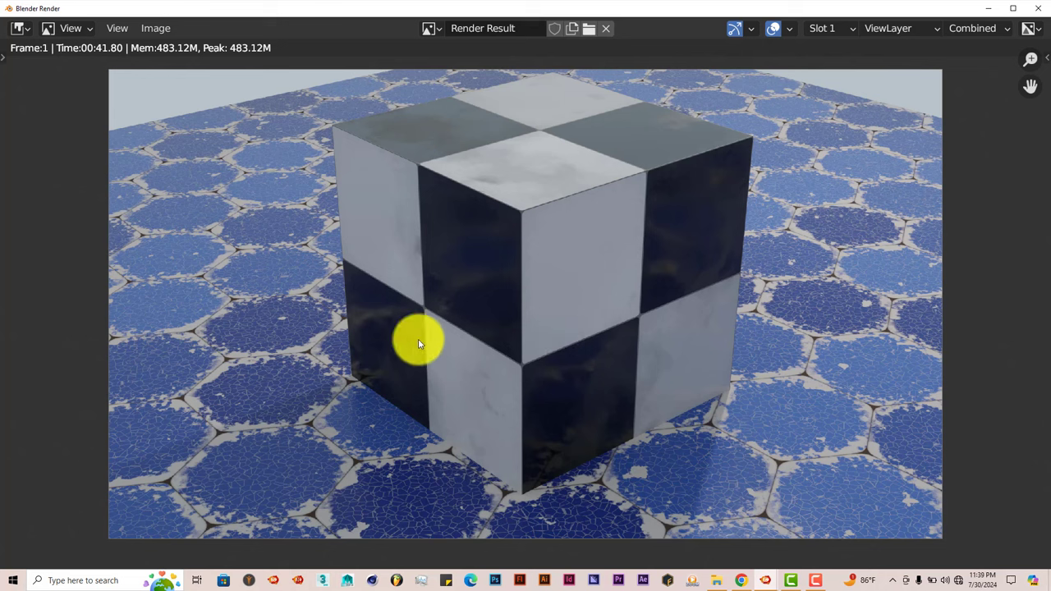
pyautogui.click(850, 28)
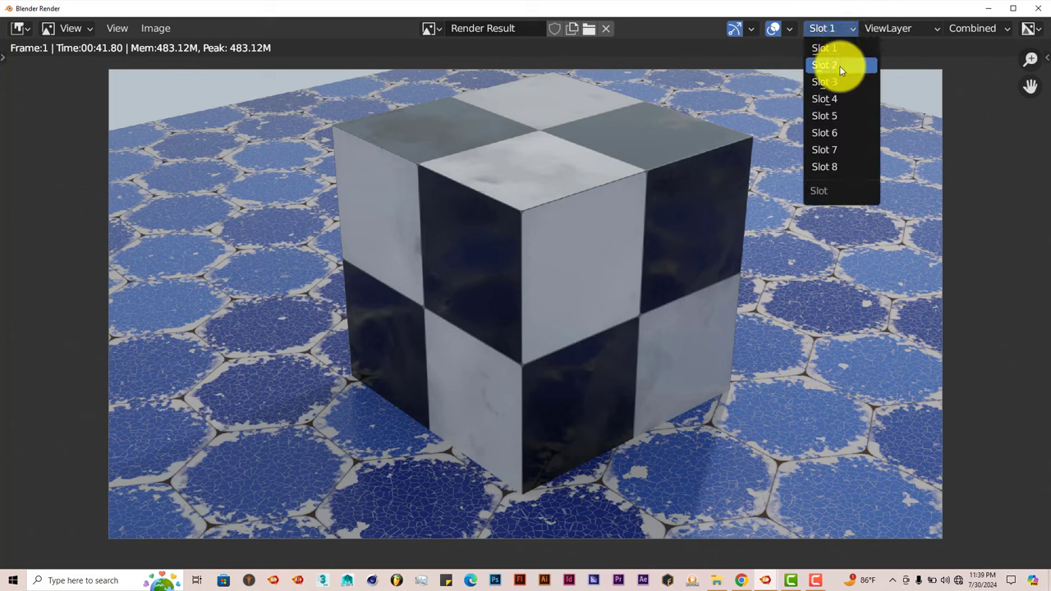
pyautogui.click(843, 65)
pyautogui.click(854, 30)
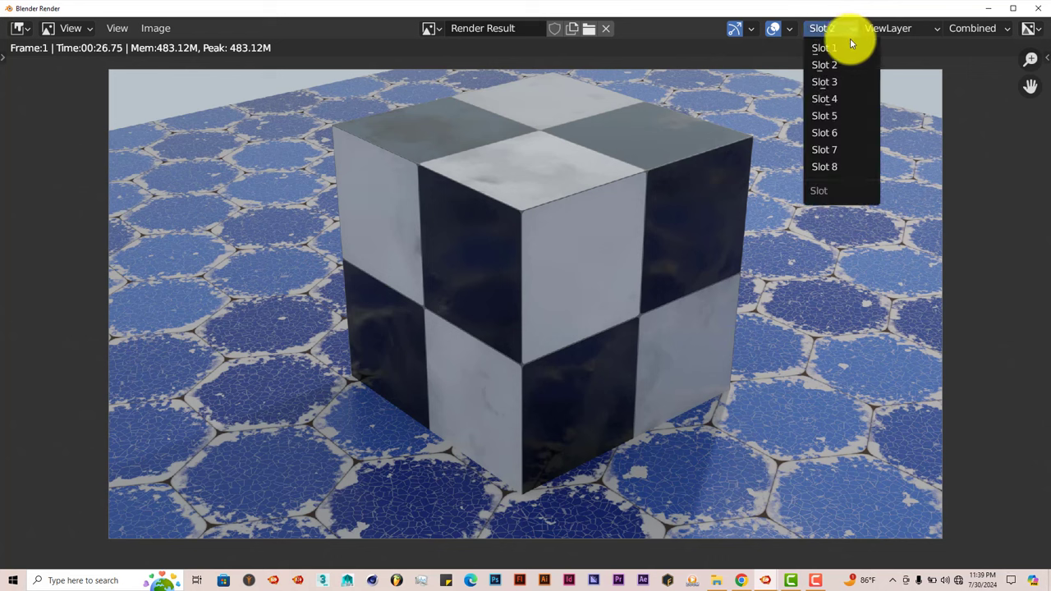
pyautogui.click(850, 47)
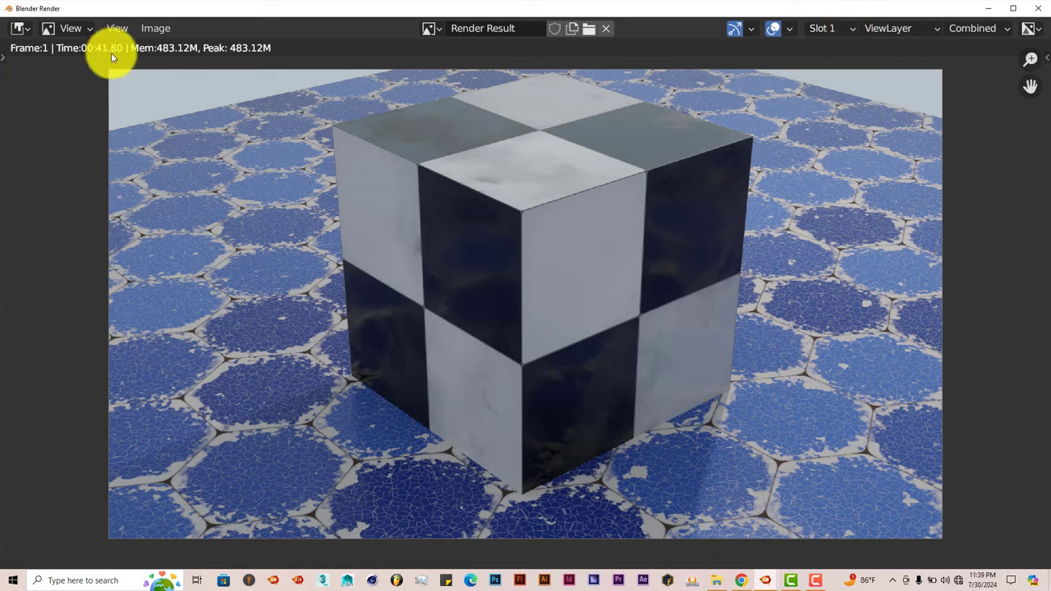
pyautogui.click(847, 37)
pyautogui.click(836, 64)
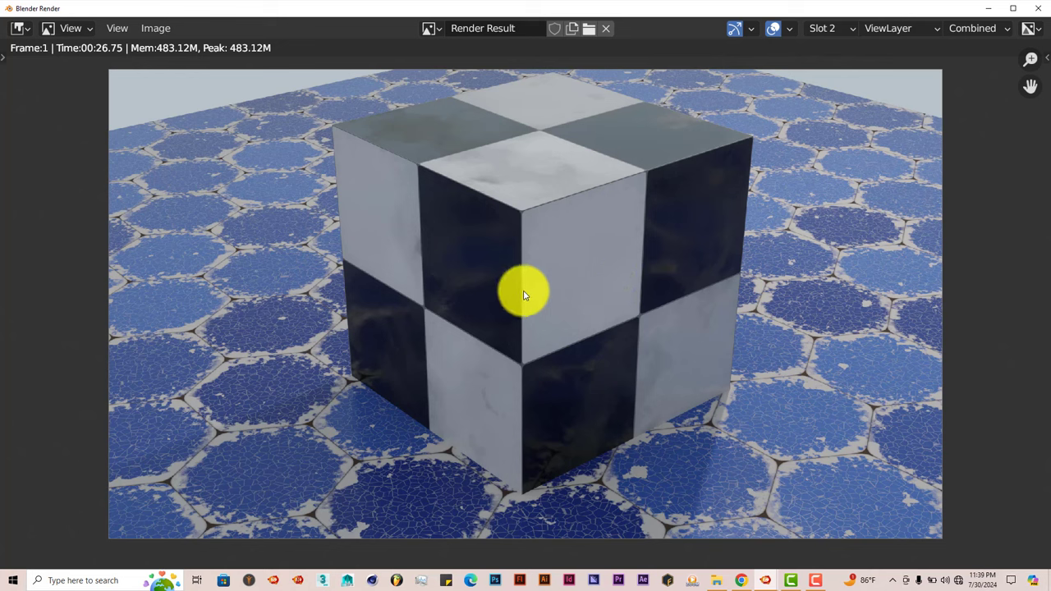
pyautogui.click(1036, 10)
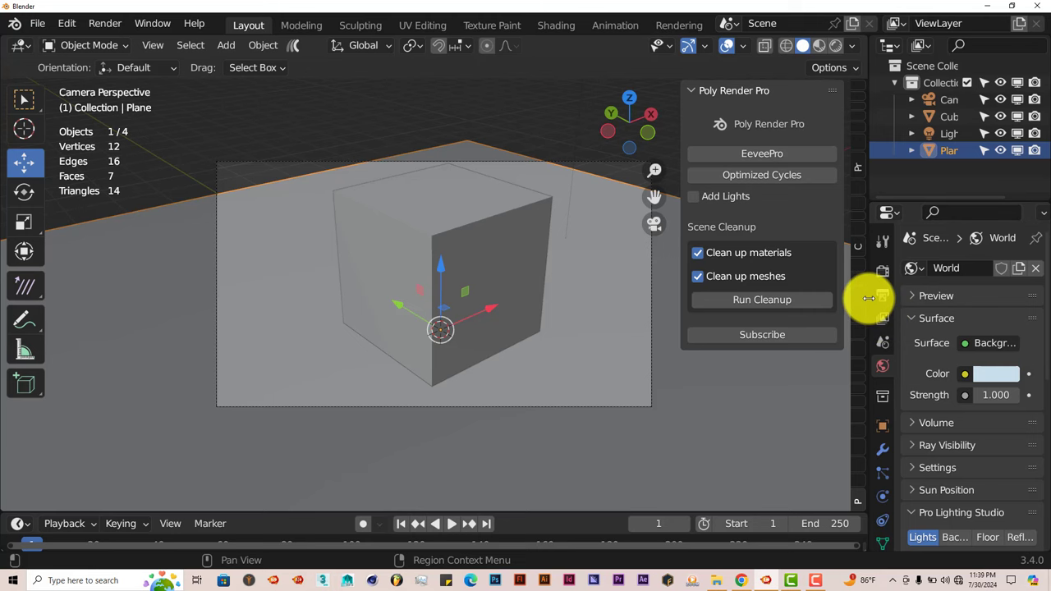
# - Widen the properties editor and expand the Light Paths section of the Cycles render settings
pyautogui.moveTo(868, 297); pyautogui.dragTo(804, 299)
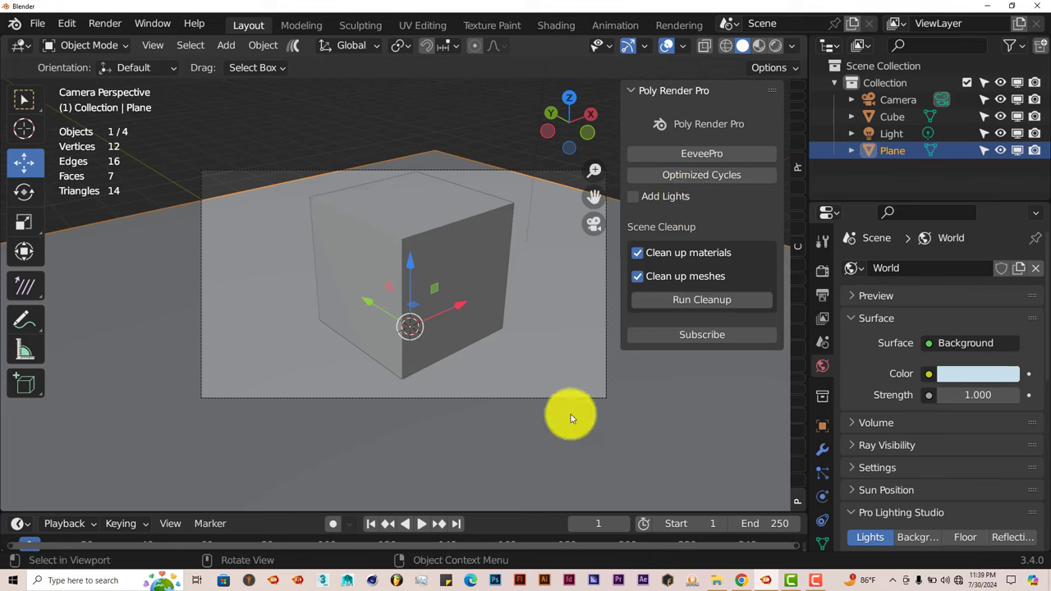
pyautogui.click(821, 274)
pyautogui.scroll(-2, 959, 472)
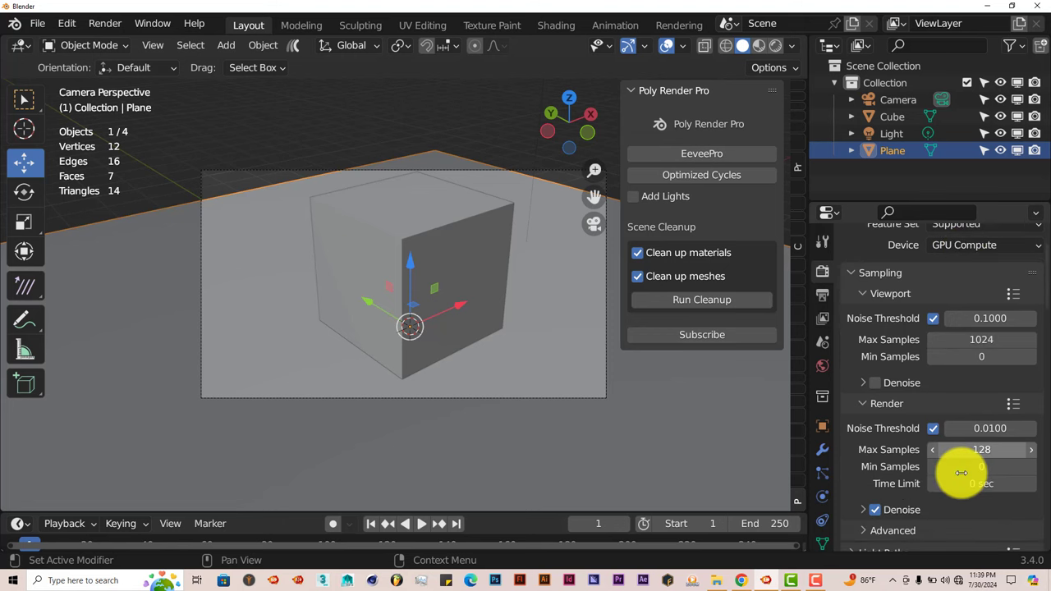
pyautogui.scroll(-3, 939, 476)
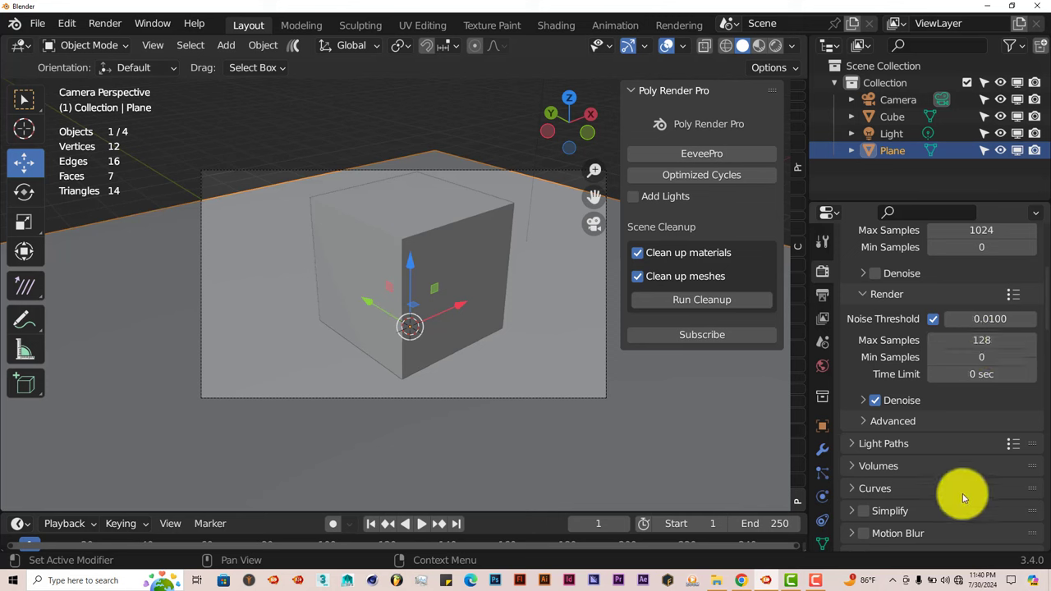
pyautogui.click(854, 445)
pyautogui.scroll(-3, 892, 462)
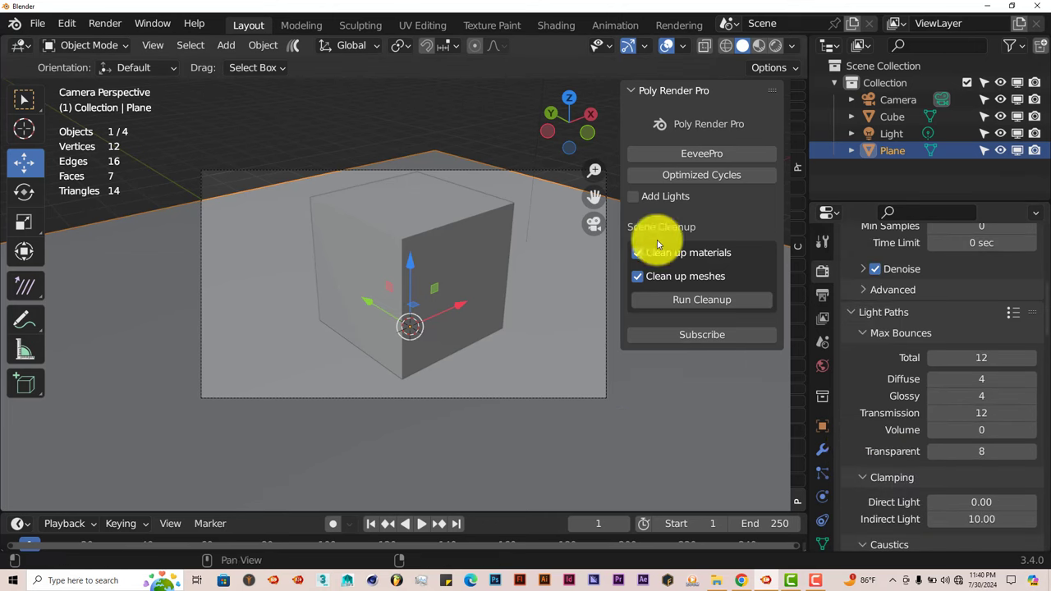
# - Apply Poly Render Pro's Optimized Cycles settings and check the resulting sampling and light bounce values
pyautogui.click(695, 177)
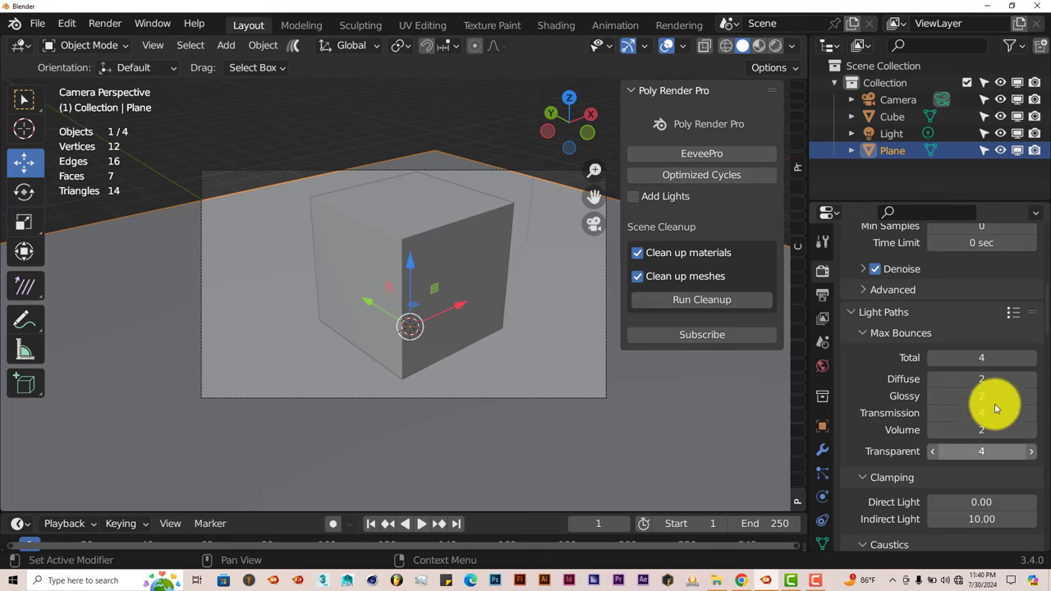
pyautogui.scroll(2, 969, 421)
pyautogui.scroll(3, 969, 421)
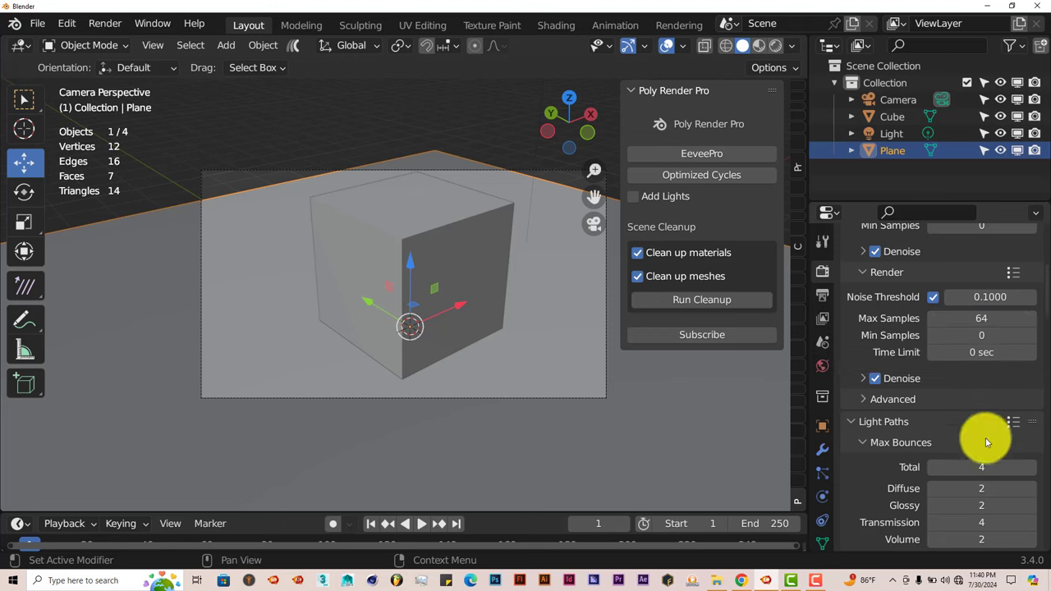
pyautogui.scroll(-3, 980, 476)
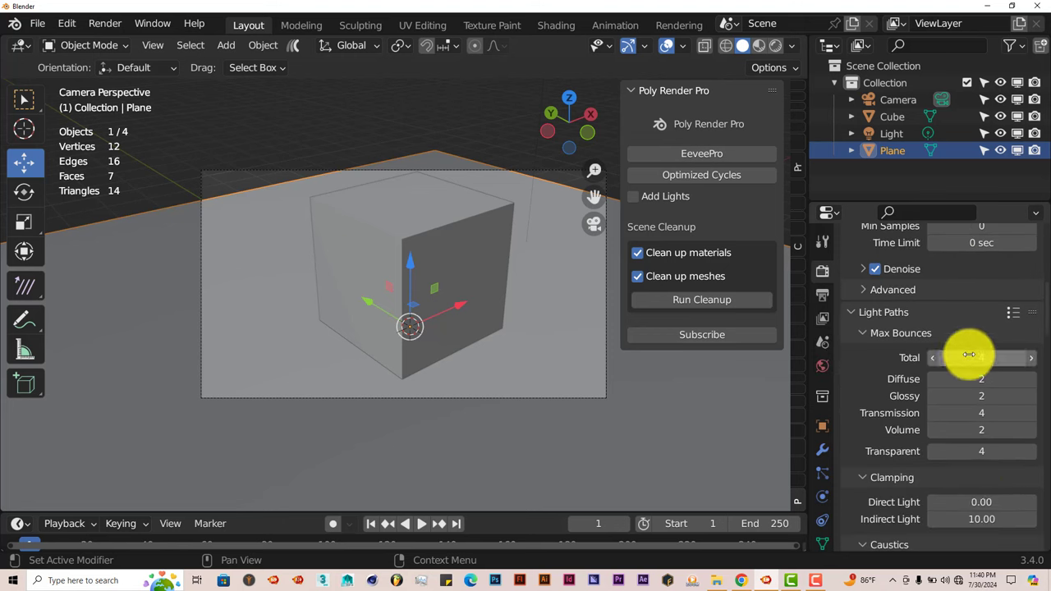
pyautogui.scroll(3, 938, 422)
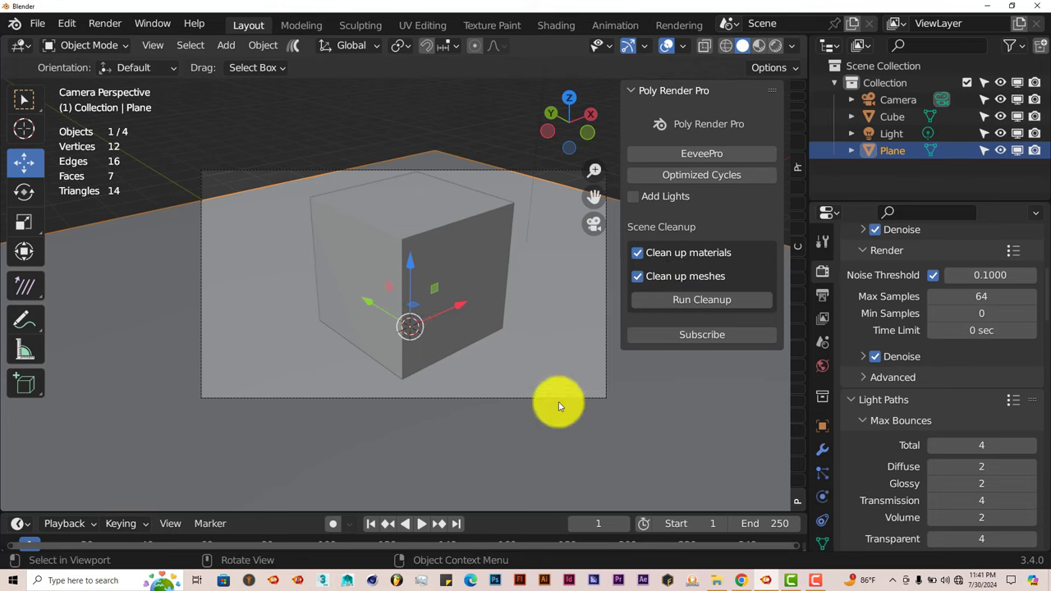
# - Enable Add Lights and add Poly Render Pro's main, fill and back lights around the cube
pyautogui.click(637, 199)
pyautogui.moveTo(493, 346); pyautogui.dragTo(529, 381, button='middle')
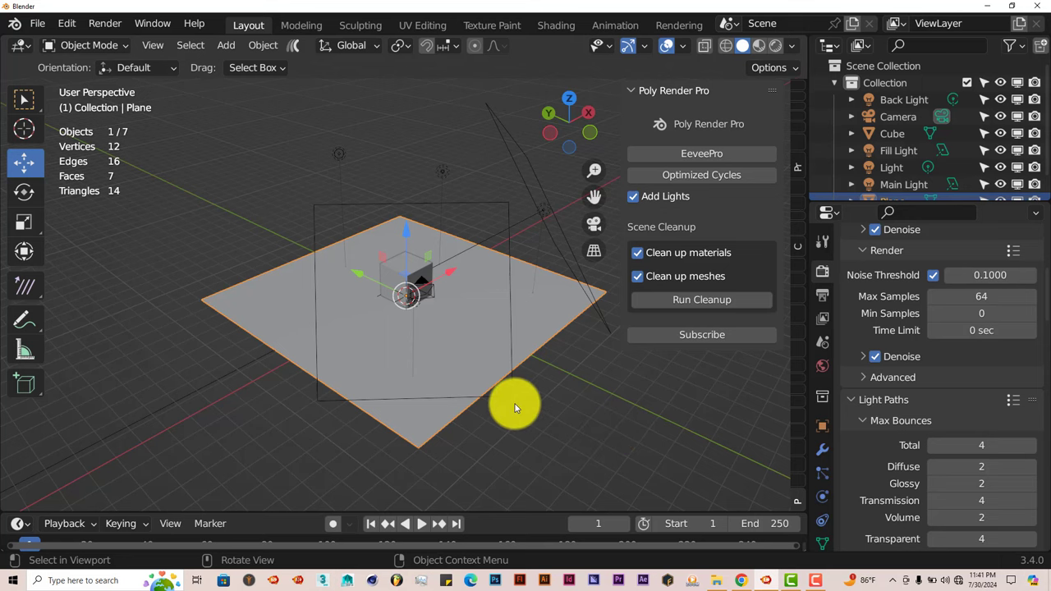
pyautogui.moveTo(516, 408); pyautogui.dragTo(463, 389, button='middle')
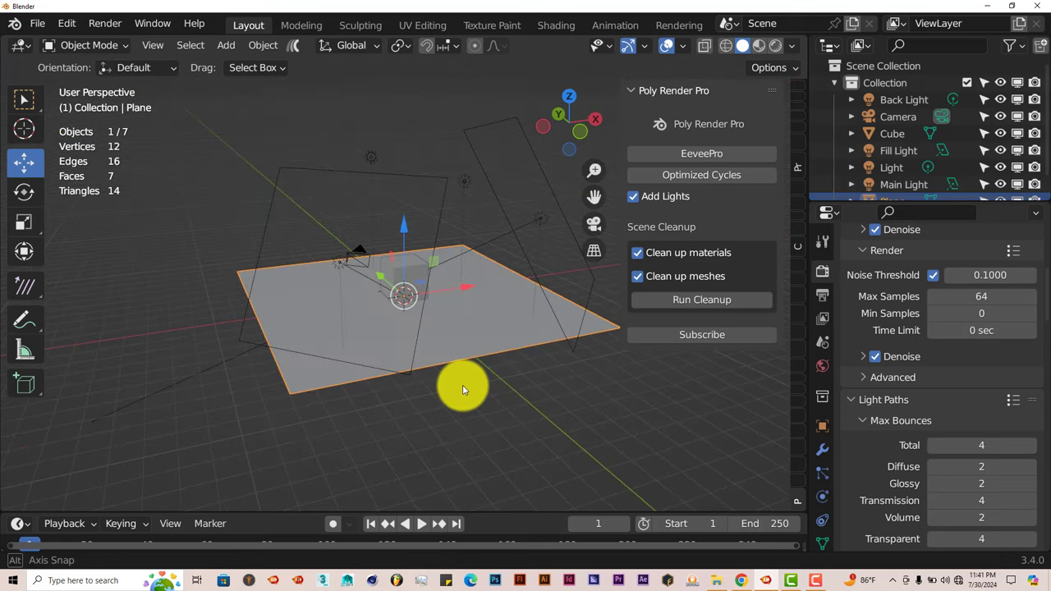
pyautogui.moveTo(463, 388); pyautogui.dragTo(462, 396, button='middle')
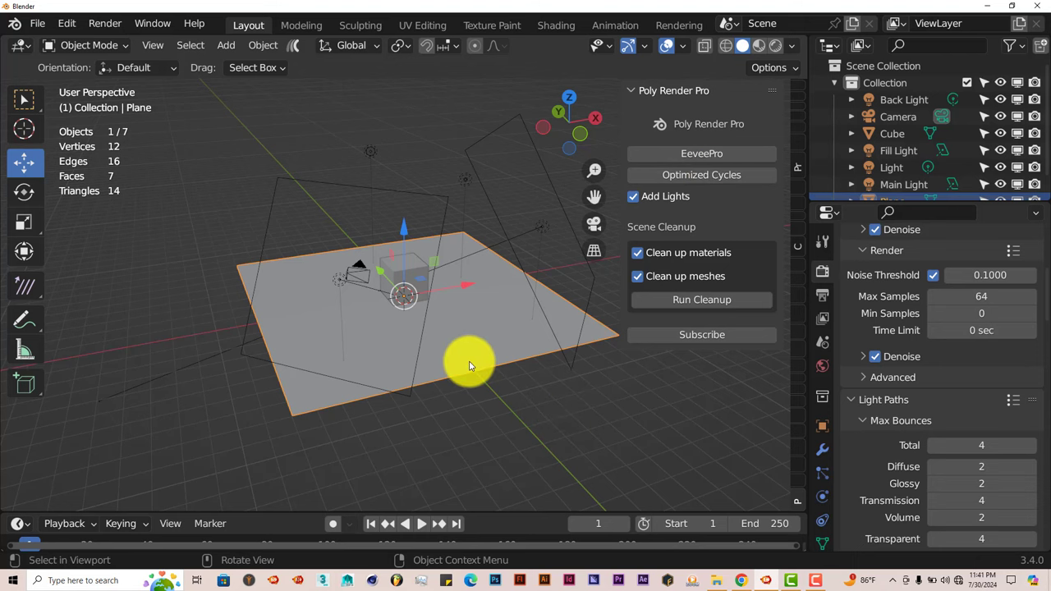
pyautogui.scroll(3, 467, 400)
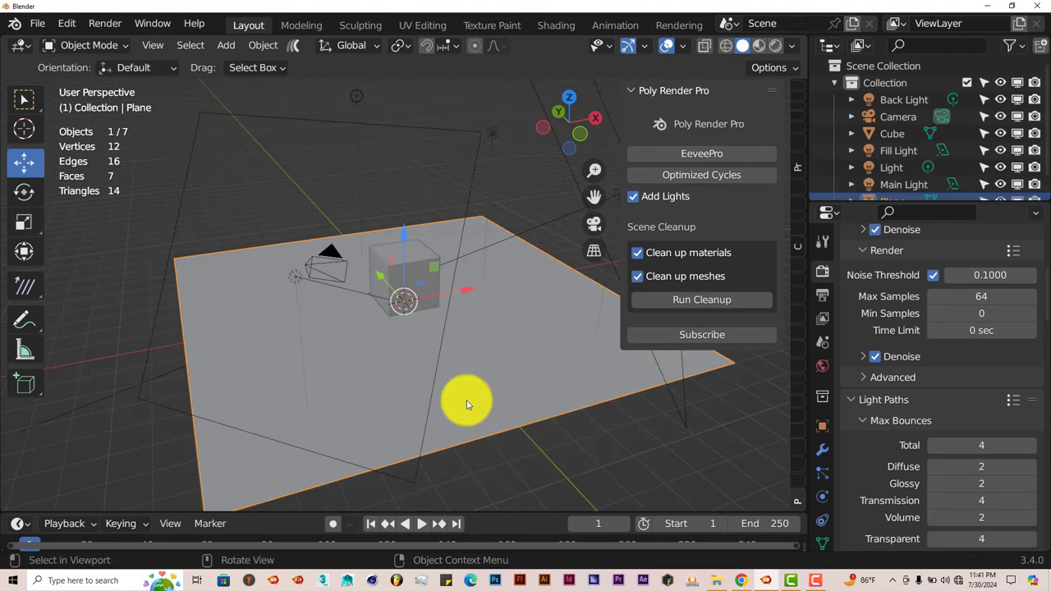
pyautogui.moveTo(467, 400); pyautogui.dragTo(443, 398, button='middle')
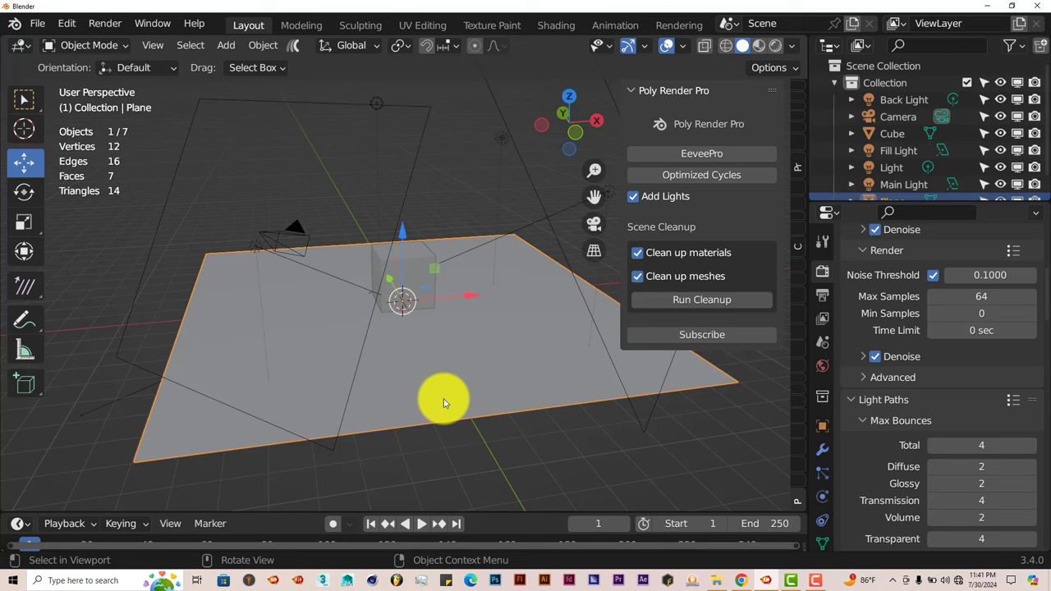